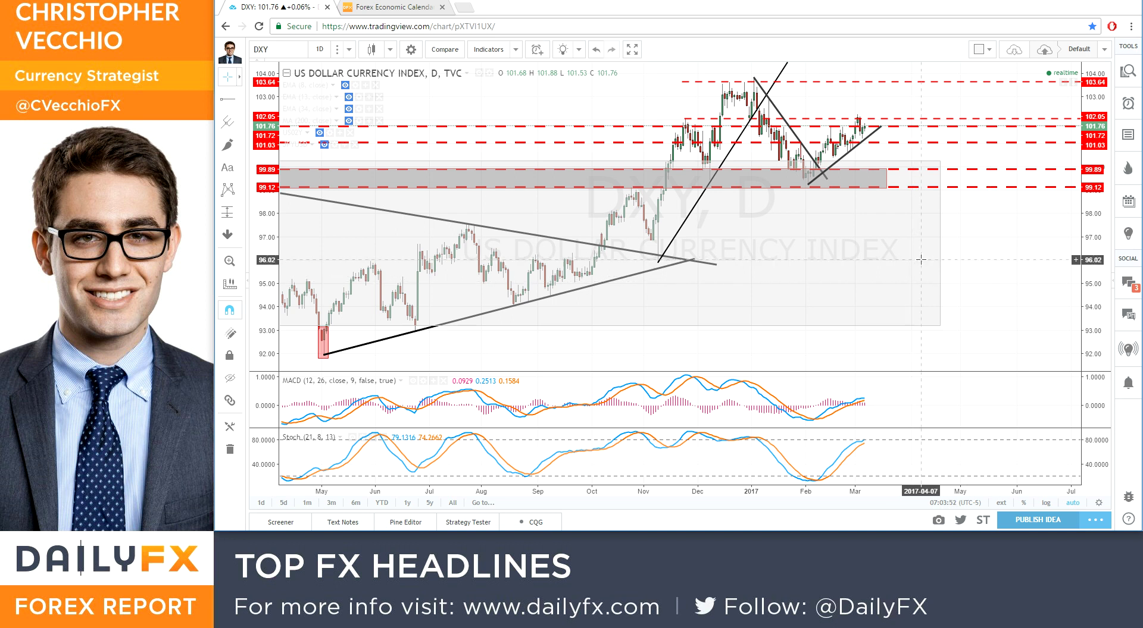
# Zoom and pan the DXY chart to bring earlier price history into view.
pyautogui.scroll(2, 938, 259)
pyautogui.moveTo(935, 260); pyautogui.dragTo(983, 283)
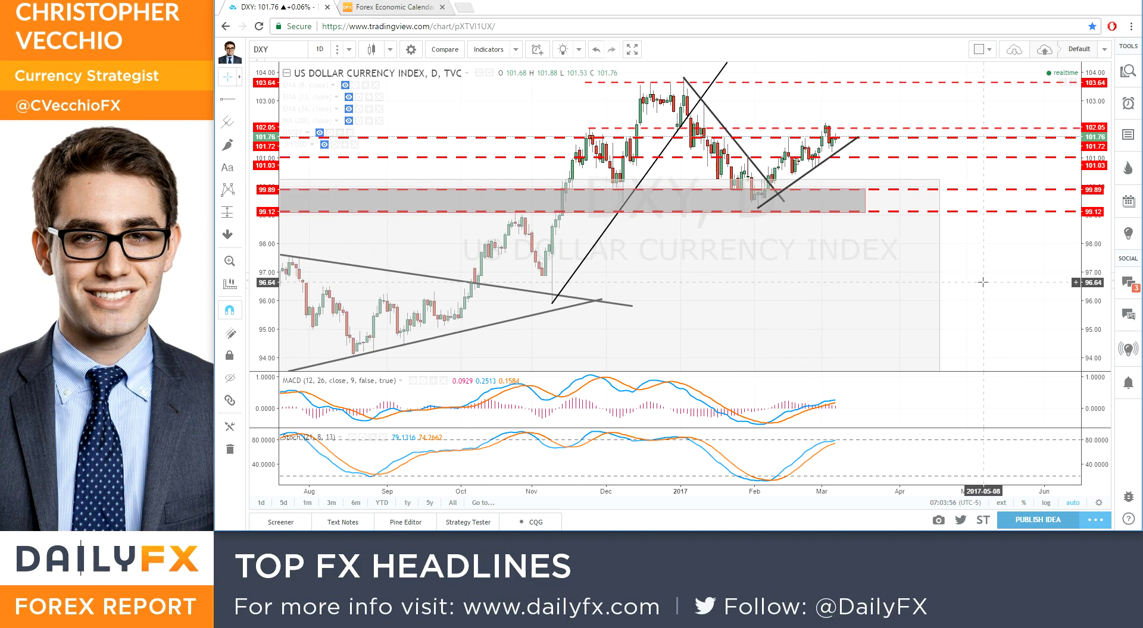
pyautogui.scroll(1, 982, 282)
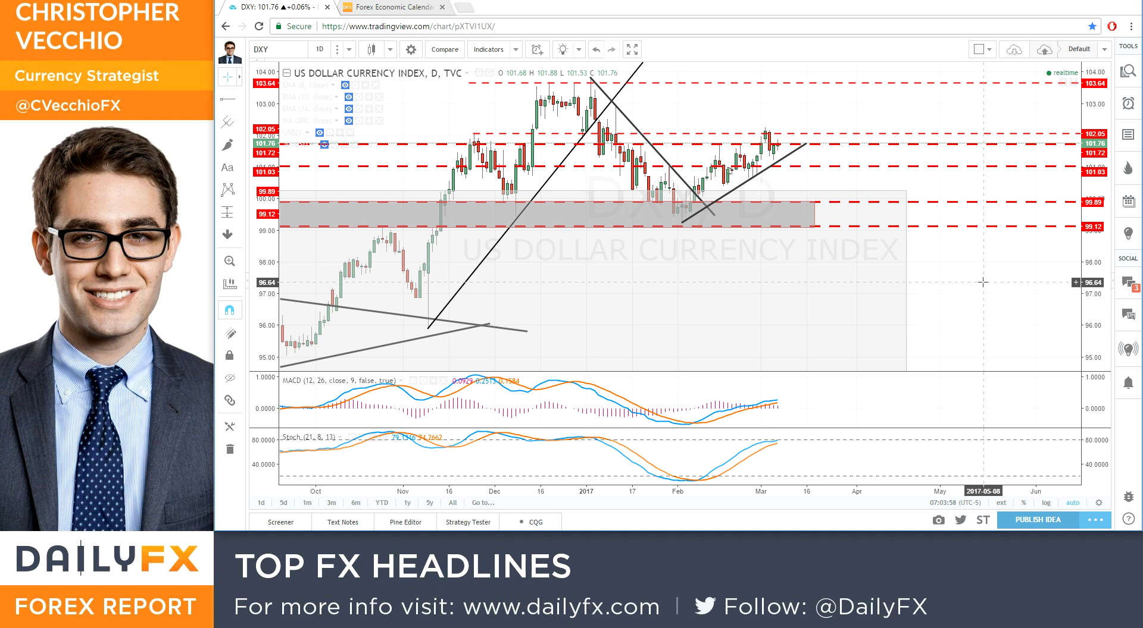
# Load the GBPUSD daily chart and zoom in on price near the 1.2192 support.
pyautogui.write('gbpusd')
pyautogui.press('Return')
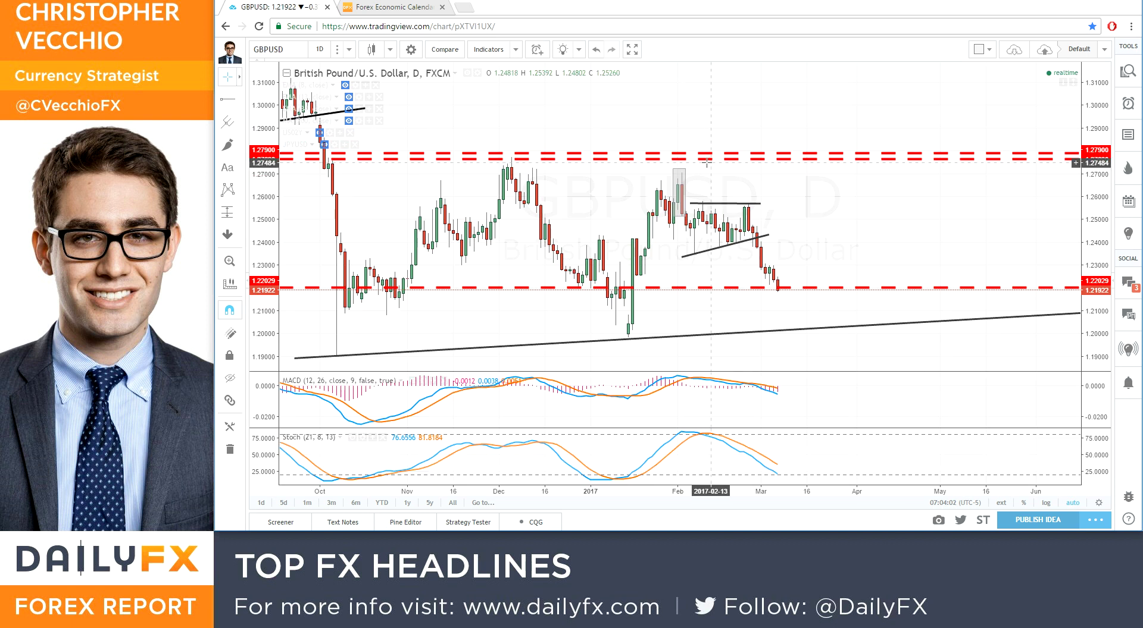
pyautogui.scroll(2, 864, 211)
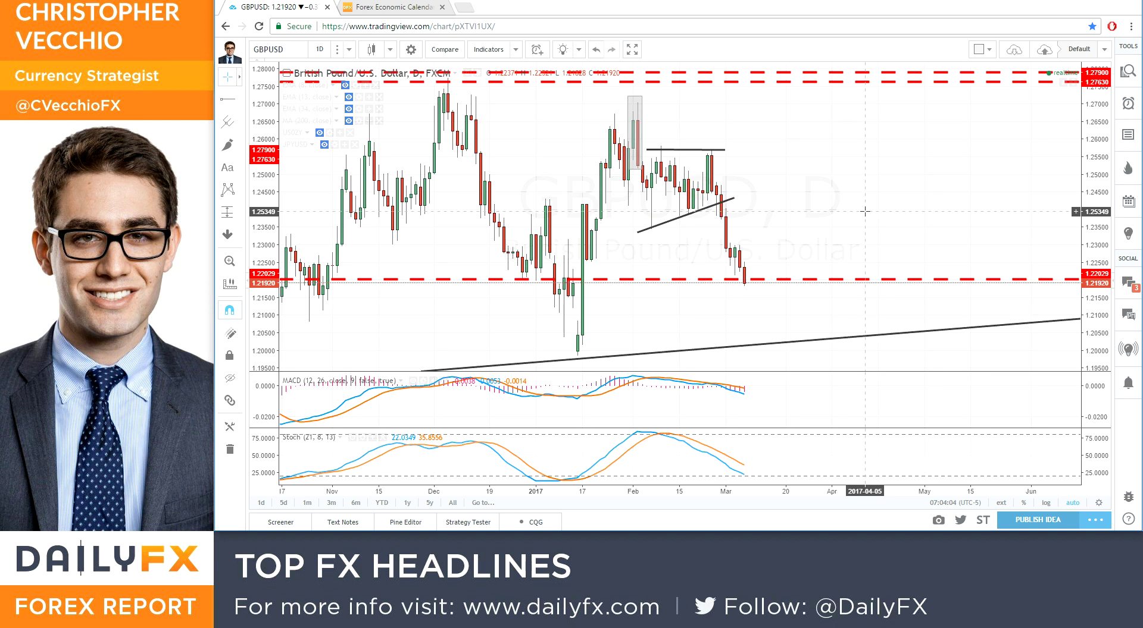
pyautogui.scroll(1, 865, 211)
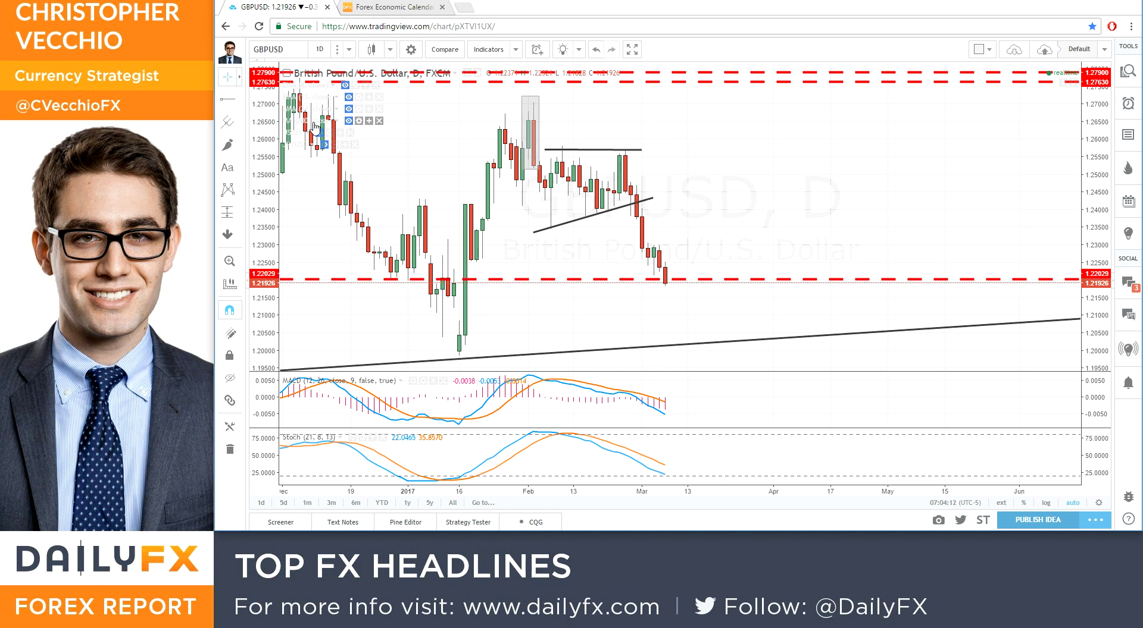
# Unhide the EMA 8, EMA 13 and EMA 34 lines.
pyautogui.click(349, 102)
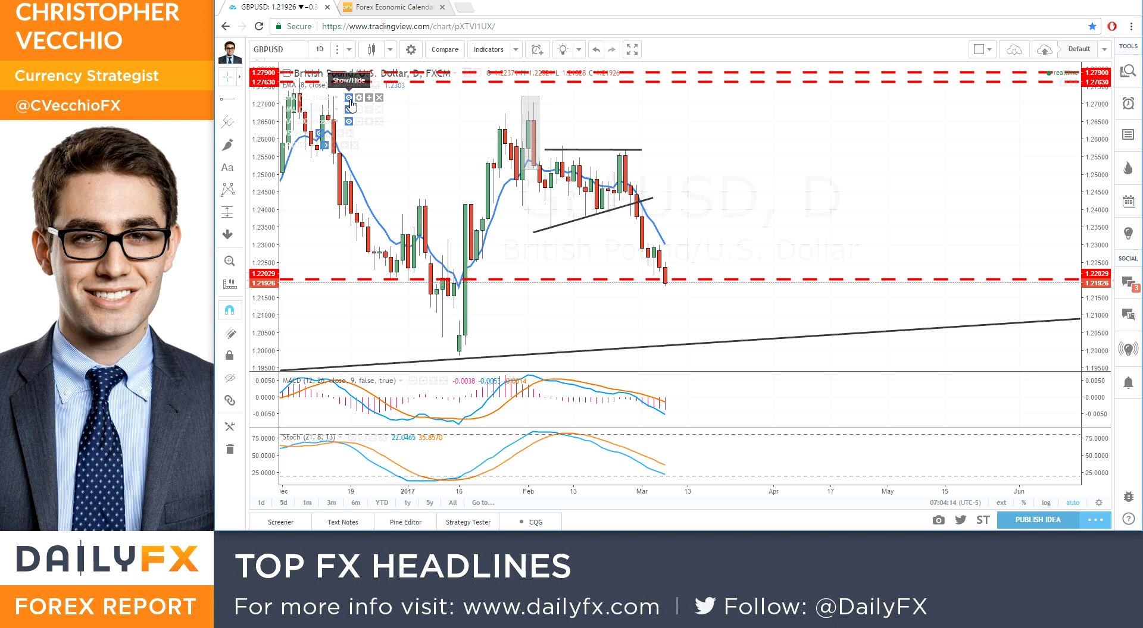
pyautogui.click(350, 98)
pyautogui.click(349, 111)
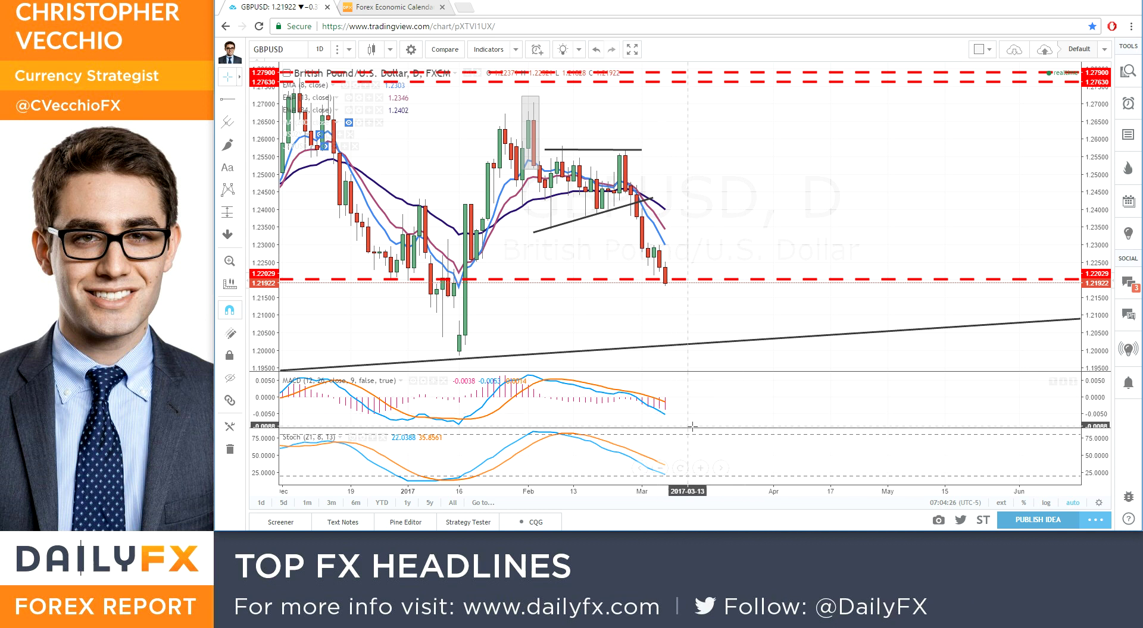
# Zoom out and select the long rising trend line from the October and January lows.
pyautogui.scroll(-1, 696, 441)
pyautogui.scroll(-3, 698, 442)
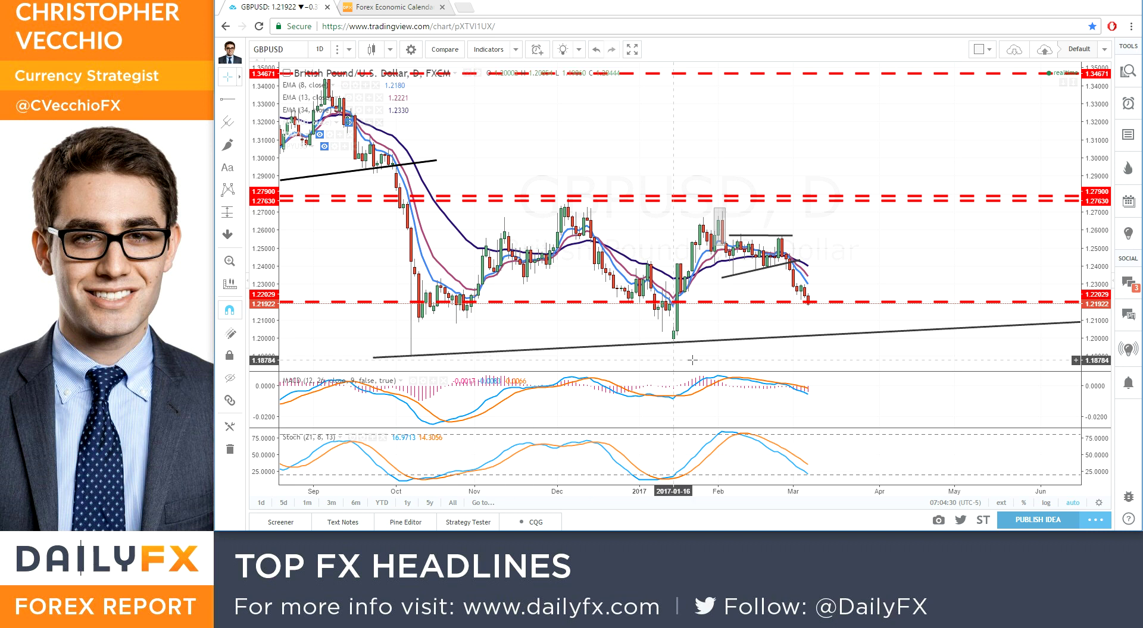
pyautogui.click(751, 344)
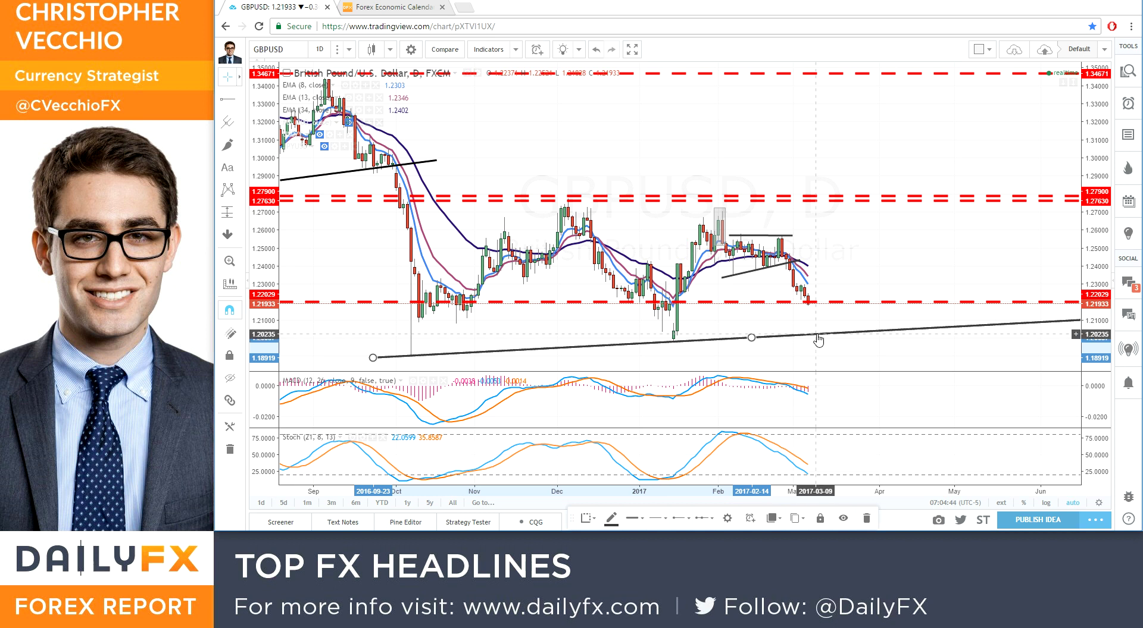
pyautogui.click(887, 248)
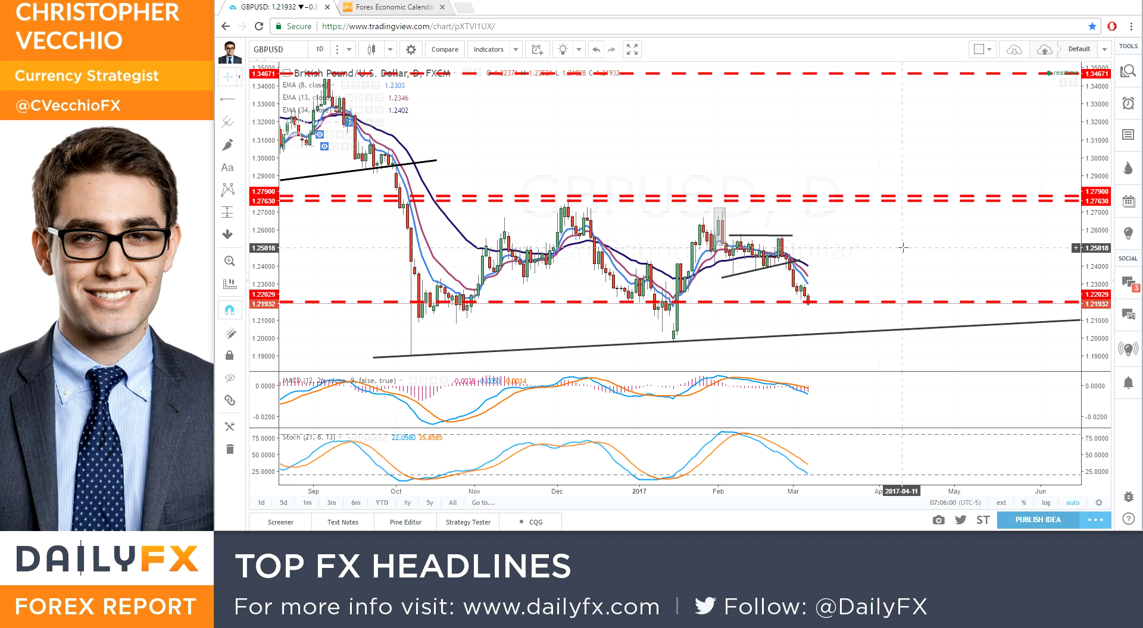
pyautogui.scroll(-1, 582, 152)
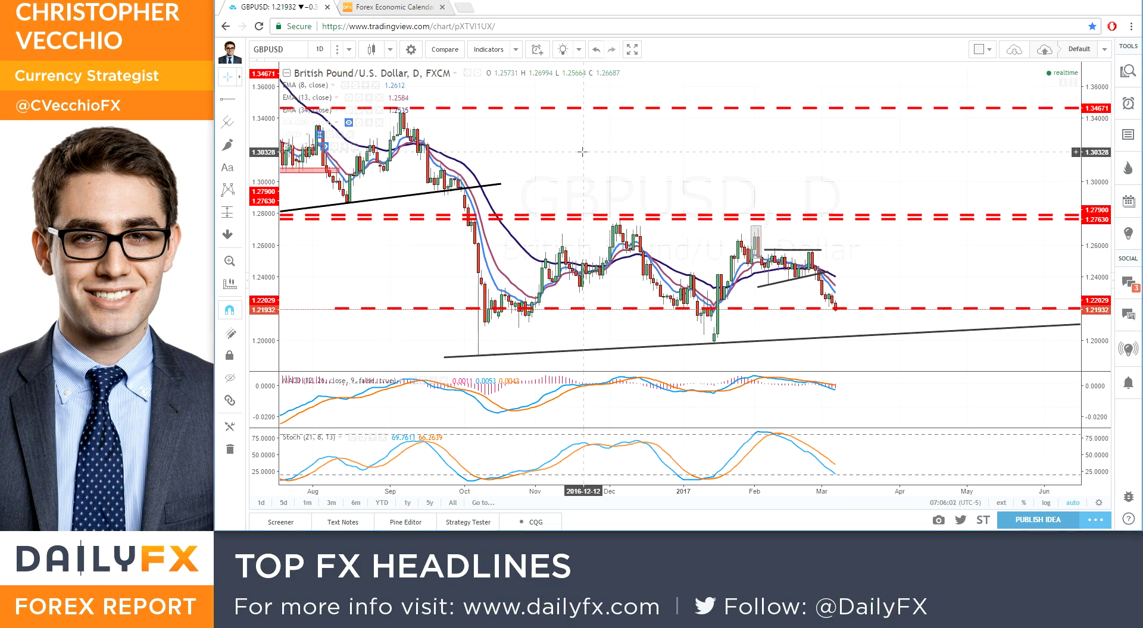
pyautogui.scroll(-1, 582, 151)
pyautogui.scroll(2, 784, 154)
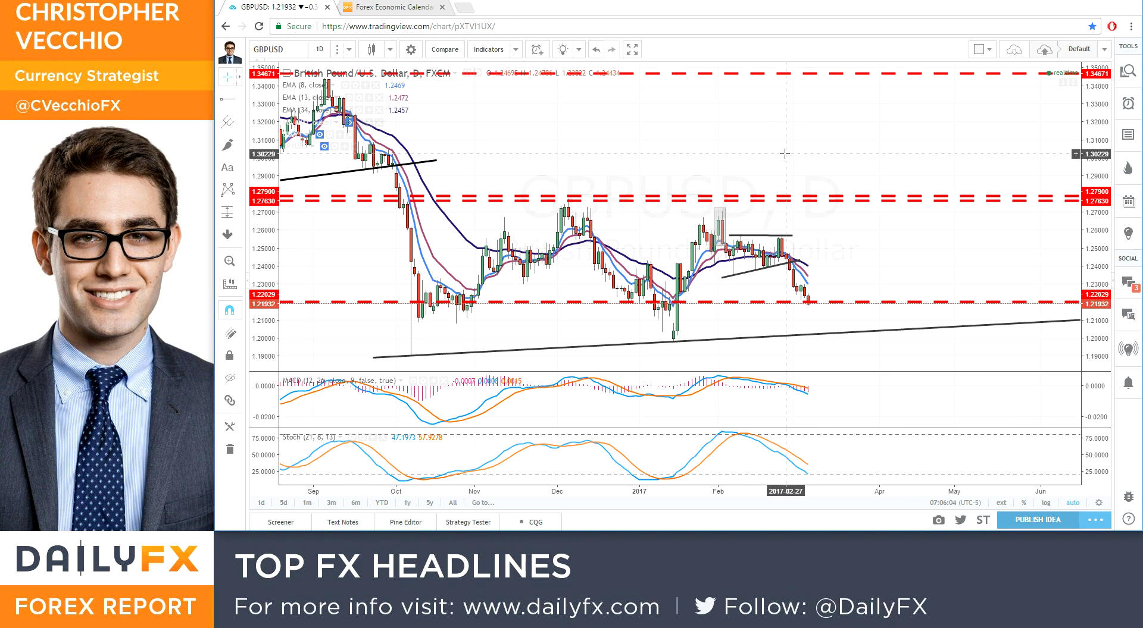
# Load the EURGBP daily chart and zoom to review its trendlines and 0.8726/0.8340 levels.
pyautogui.write('EURGBP')
pyautogui.press('Return')
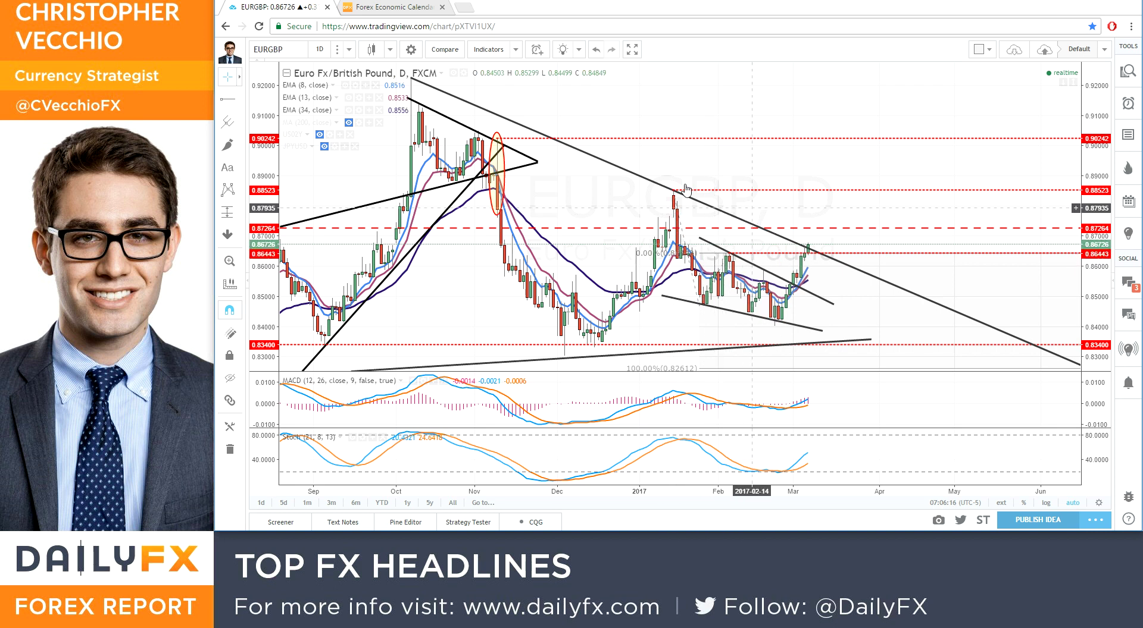
pyautogui.scroll(2, 741, 272)
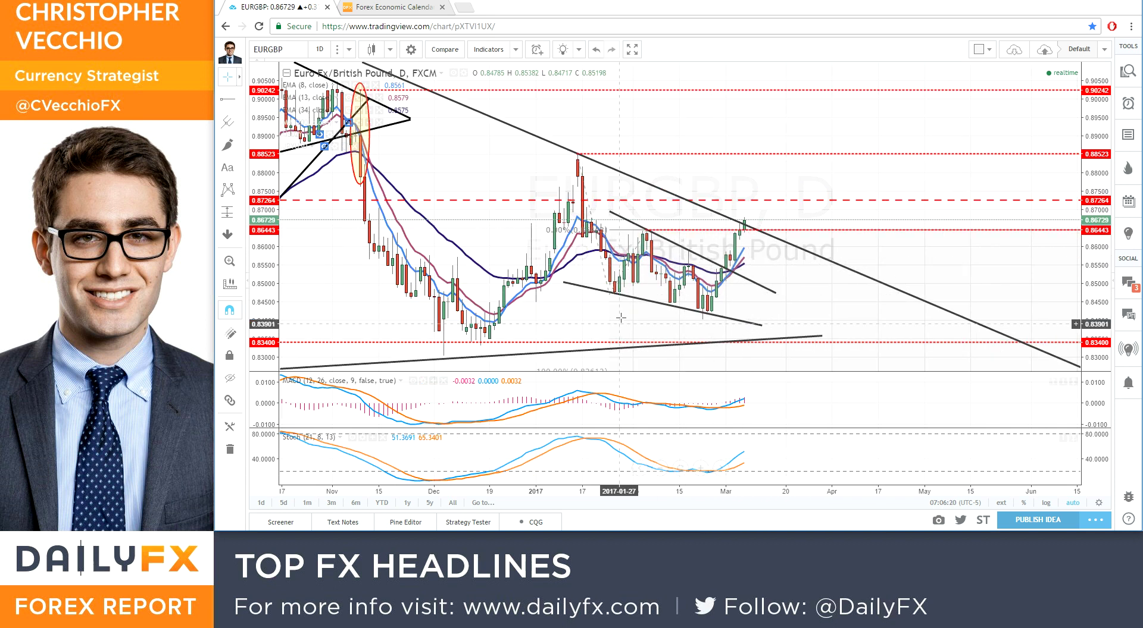
pyautogui.scroll(-2, 568, 250)
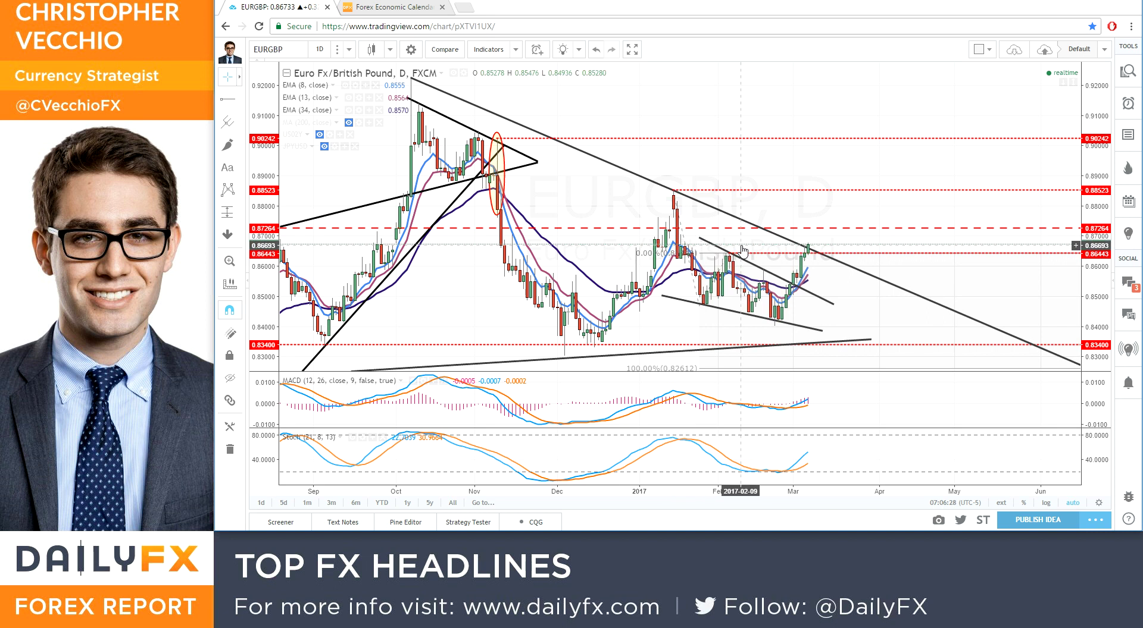
pyautogui.scroll(-2, 738, 241)
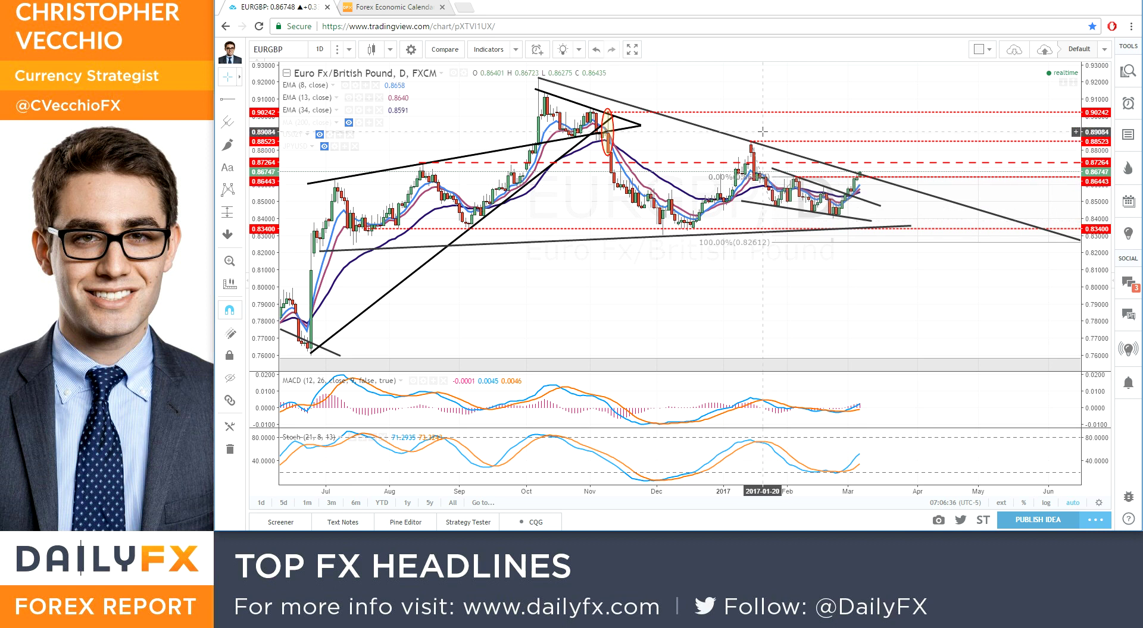
pyautogui.scroll(3, 735, 200)
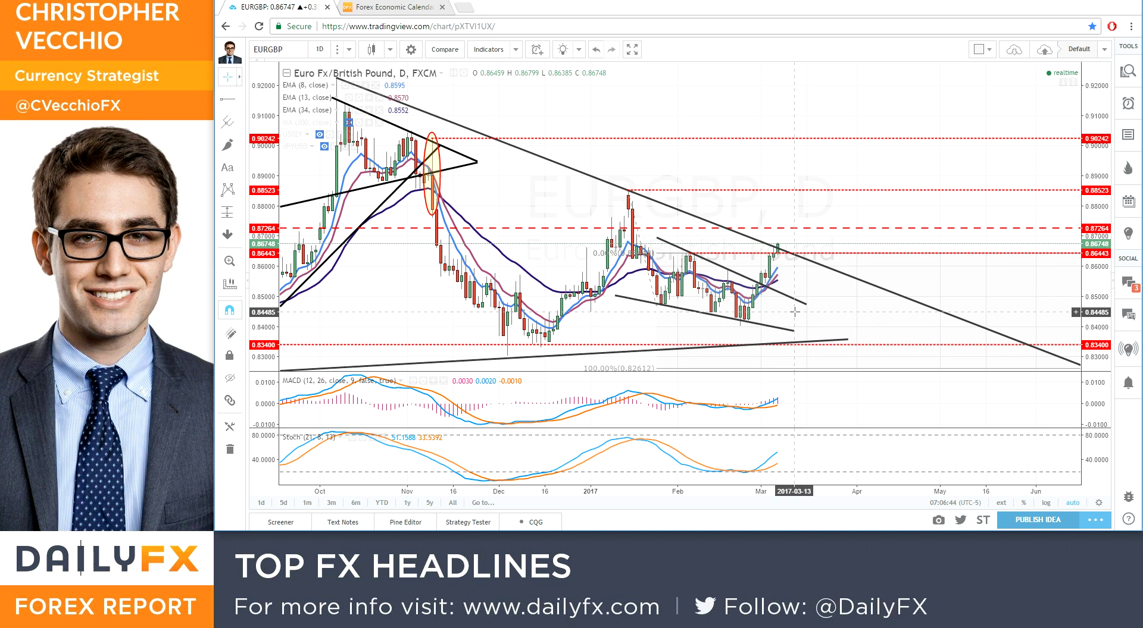
pyautogui.scroll(-2, 782, 302)
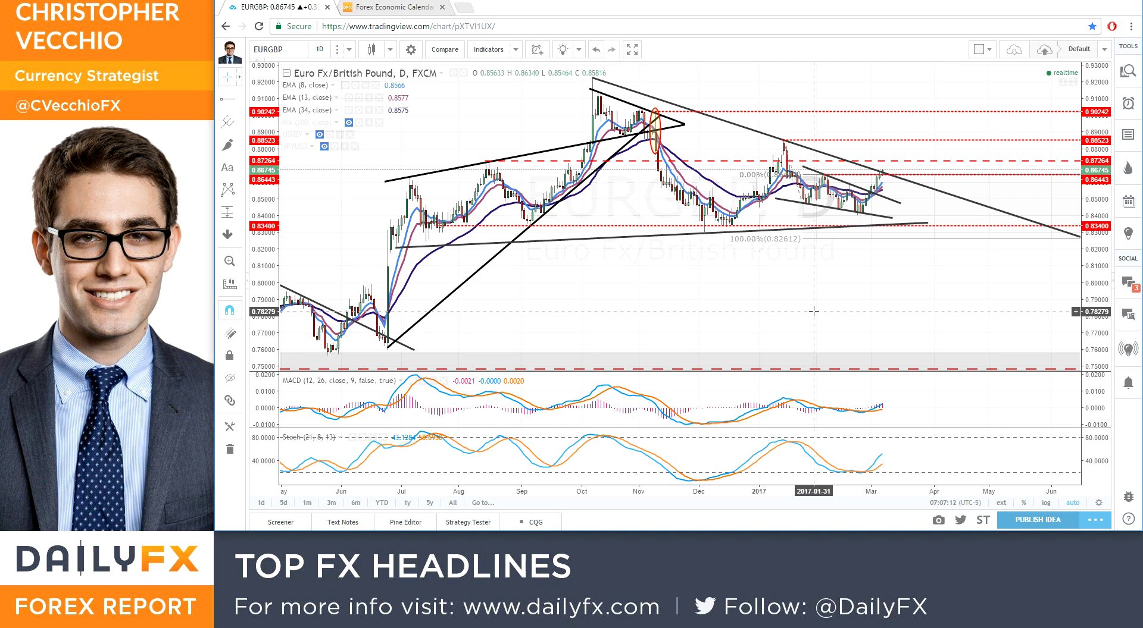
# Load the GBPJPY daily chart and zoom to show price near the 138.539 support.
pyautogui.write('GBPJPY')
pyautogui.press('Return')
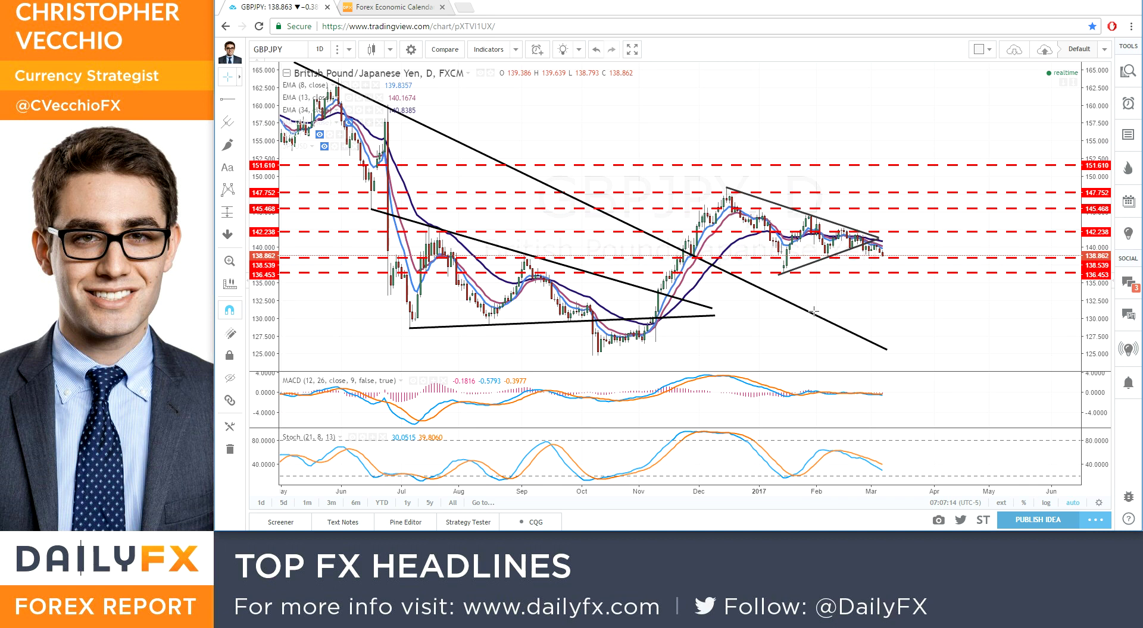
pyautogui.scroll(3, 632, 257)
pyautogui.scroll(2, 632, 258)
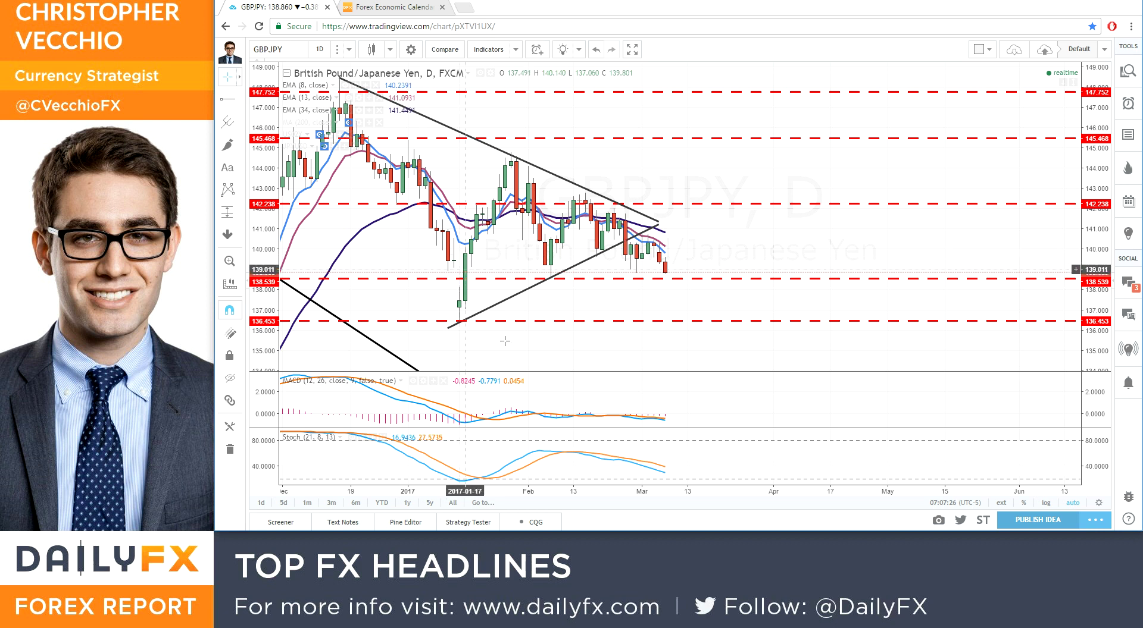
pyautogui.scroll(-1, 516, 342)
pyautogui.scroll(1, 572, 295)
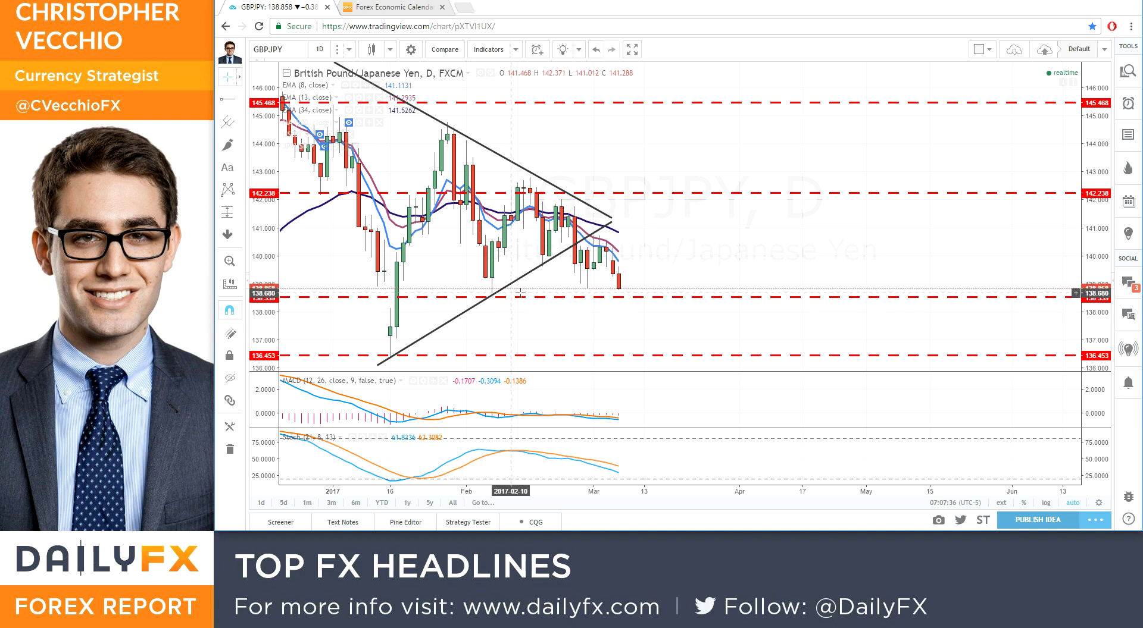
pyautogui.scroll(2, 531, 301)
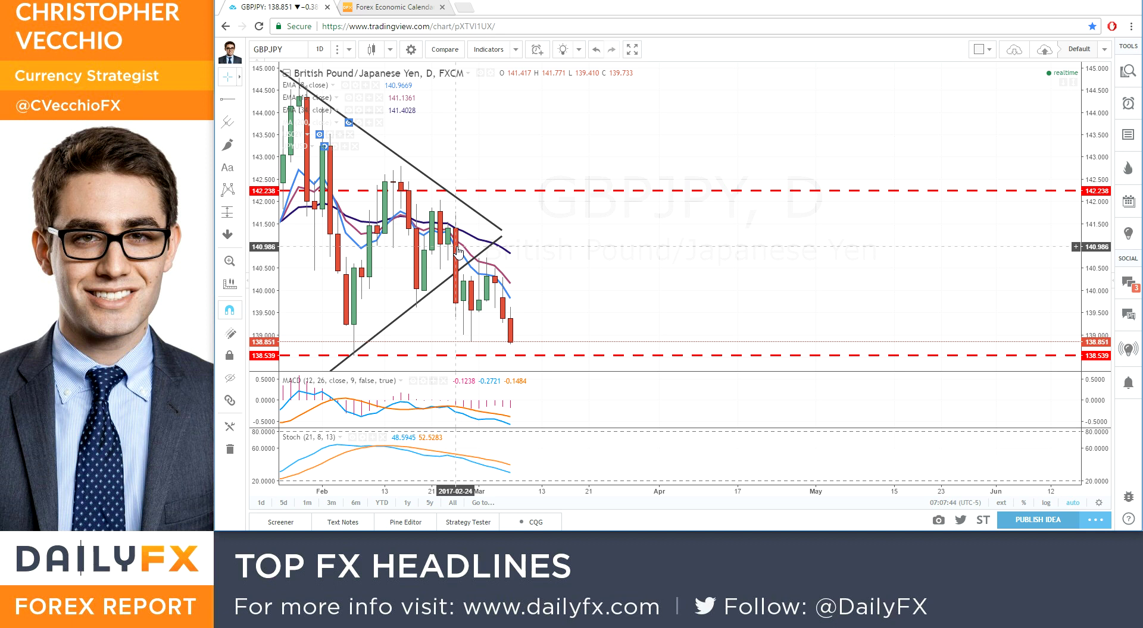
# Change the 34-period EMA's length to 21, then zoom the chart out.
pyautogui.click(361, 109)
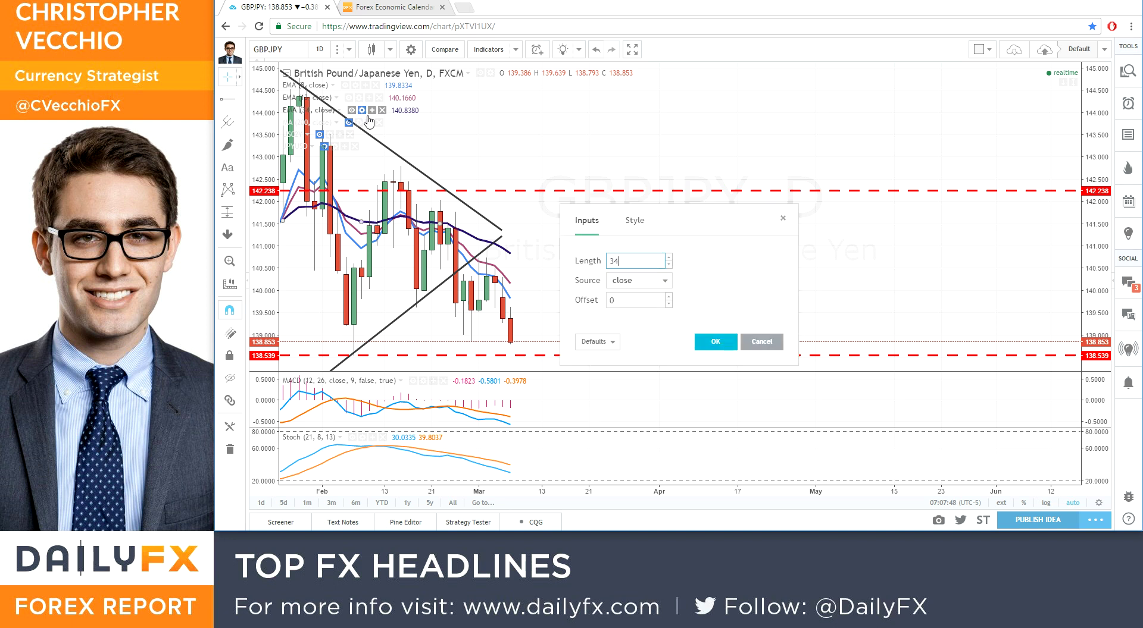
pyautogui.press('BackSpace')
pyautogui.press('BackSpace')
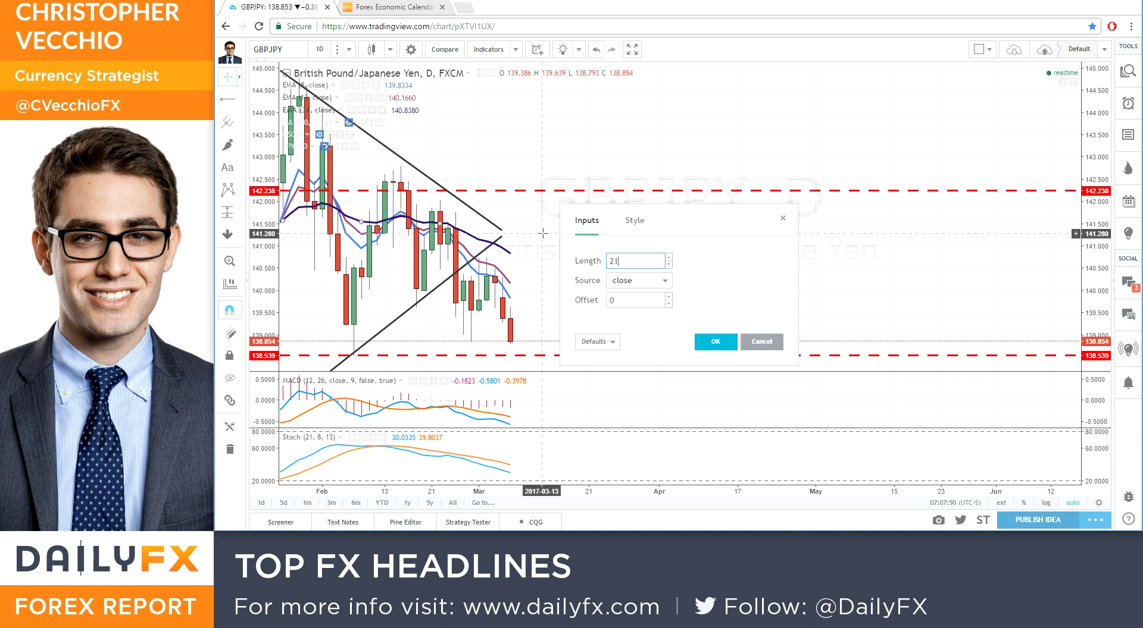
pyautogui.write('21')
pyautogui.press('Return')
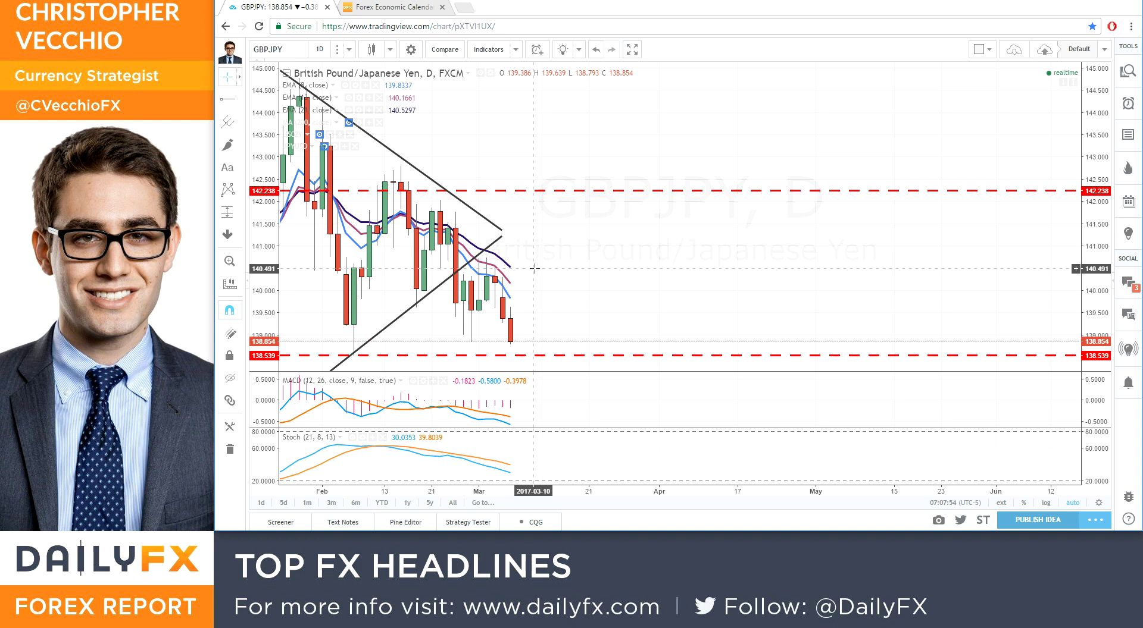
pyautogui.scroll(-3, 534, 269)
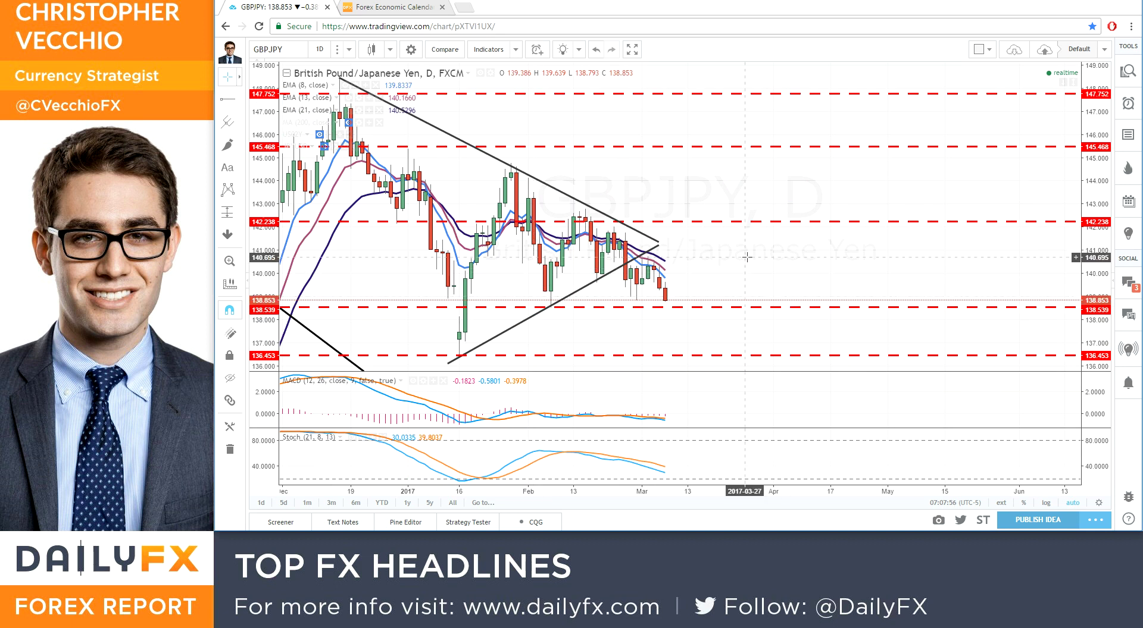
# Load the EURUSD daily chart and pan back to reveal earlier price history.
pyautogui.write('EURUSD')
pyautogui.press('Return')
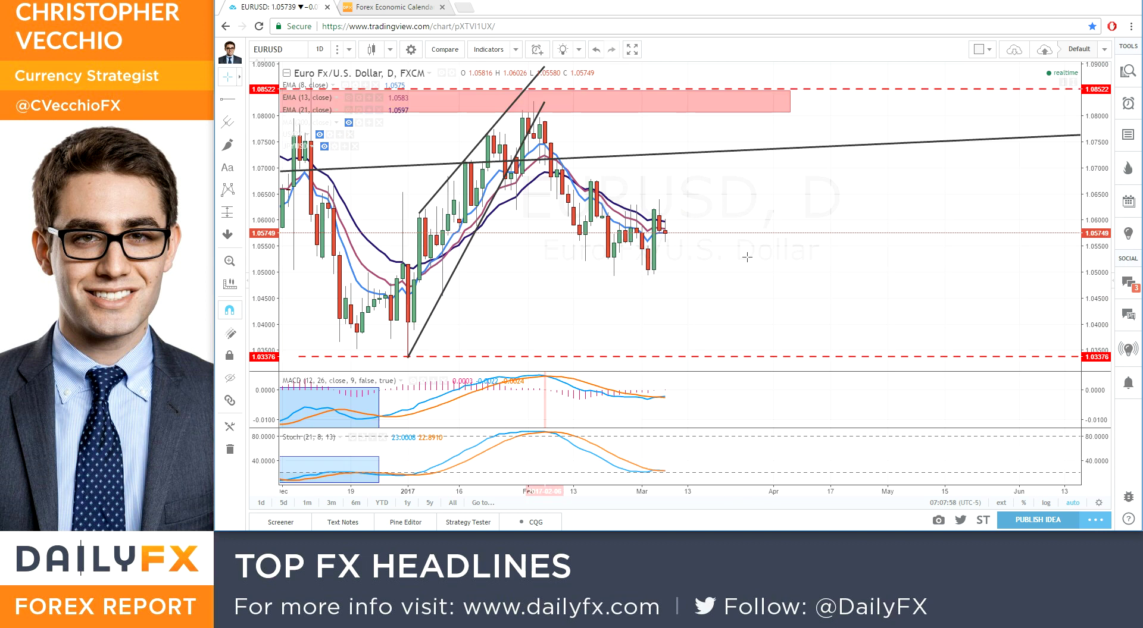
pyautogui.scroll(-2, 747, 257)
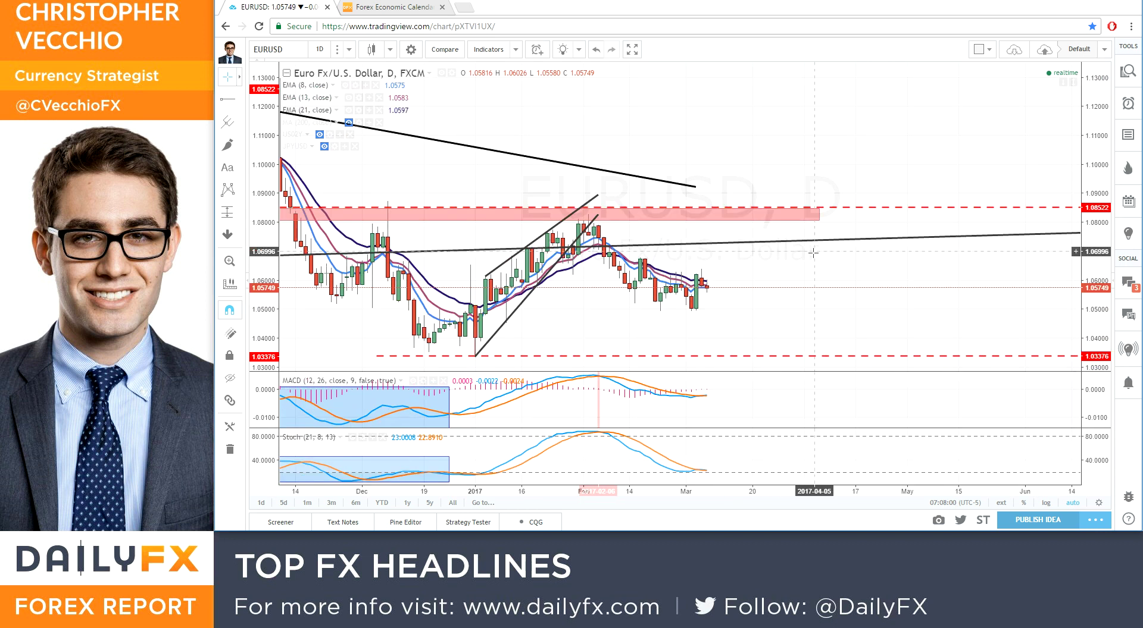
pyautogui.moveTo(722, 278); pyautogui.dragTo(878, 279)
pyautogui.scroll(2, 878, 278)
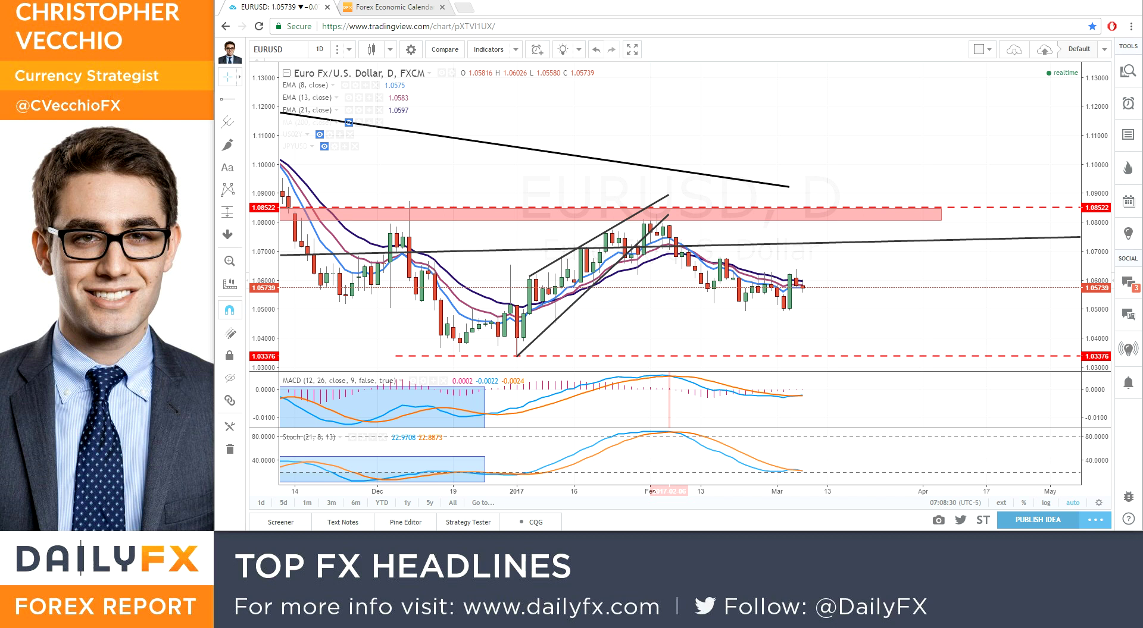
# Zoom EURUSD out to August, briefly selecting the pink resistance zone near 1.085.
pyautogui.scroll(-3, 859, 213)
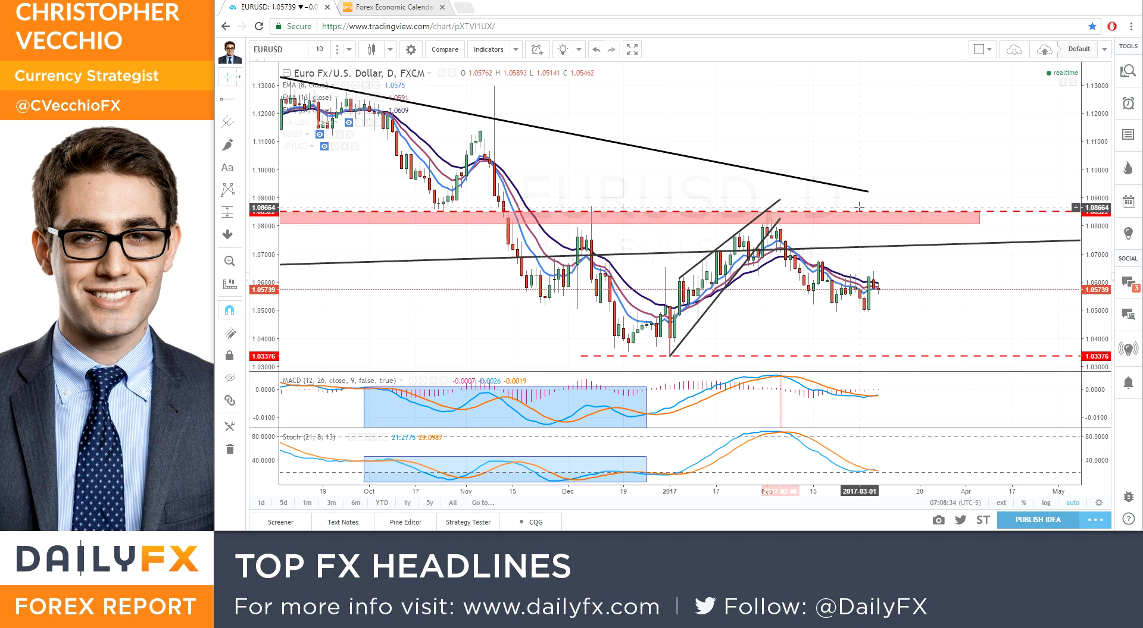
pyautogui.click(873, 219)
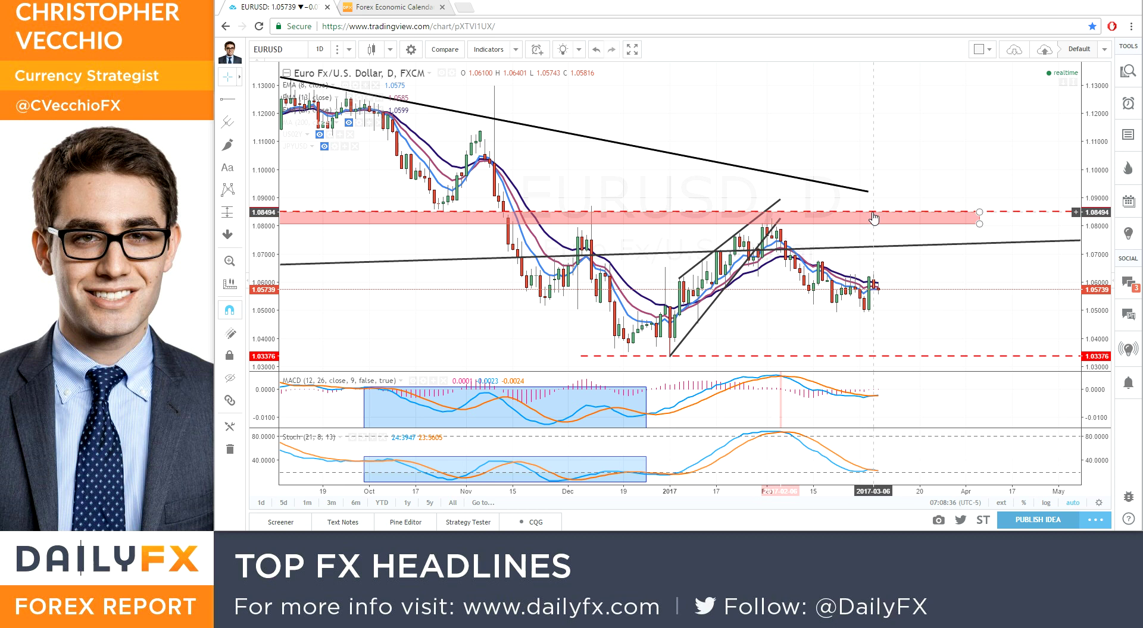
pyautogui.click(863, 201)
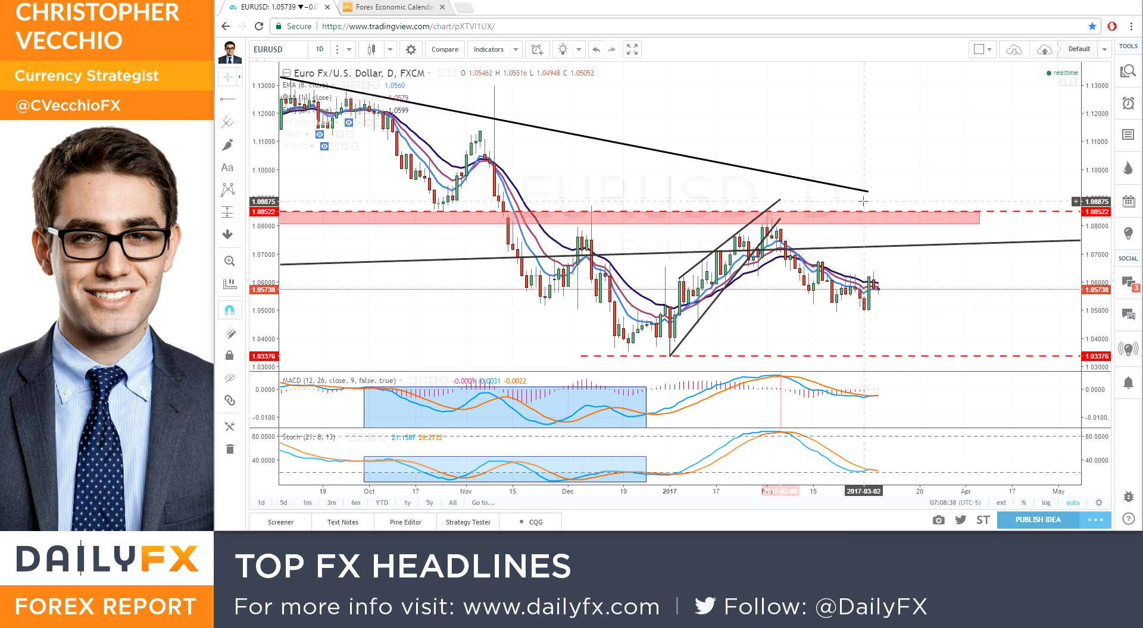
pyautogui.scroll(-1, 859, 196)
pyautogui.scroll(-1, 859, 196)
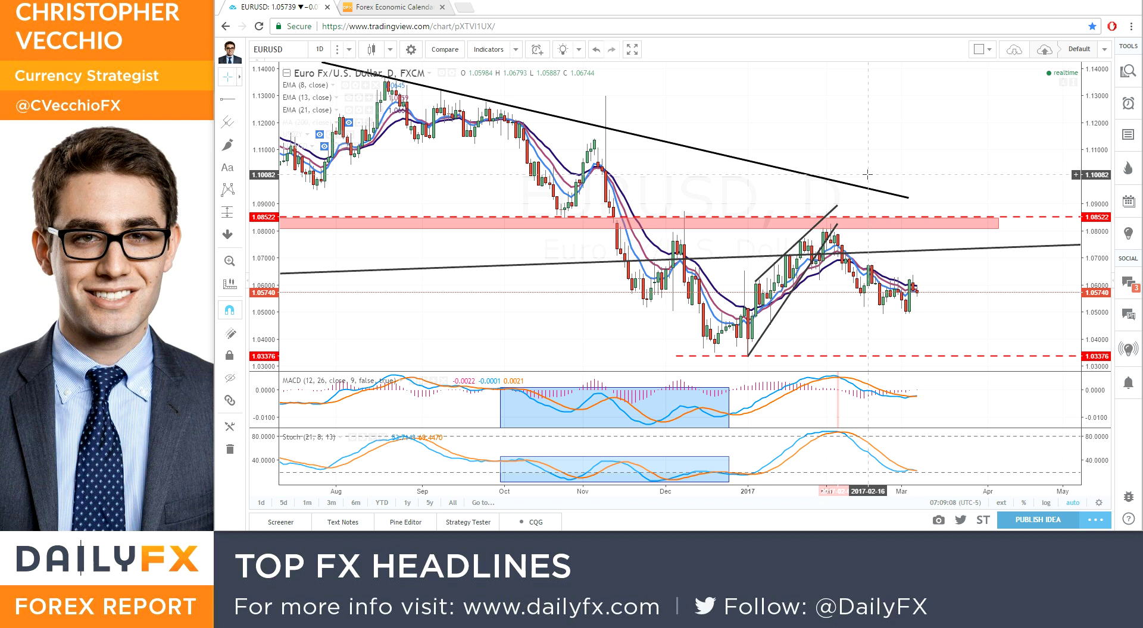
pyautogui.scroll(2, 781, 218)
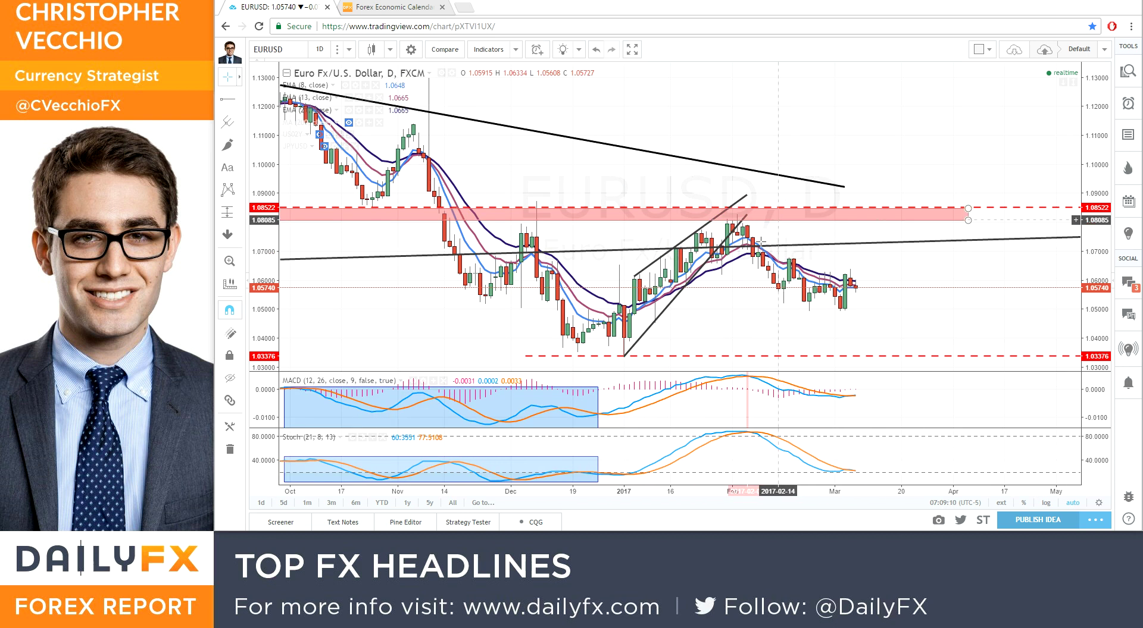
pyautogui.scroll(-2, 798, 327)
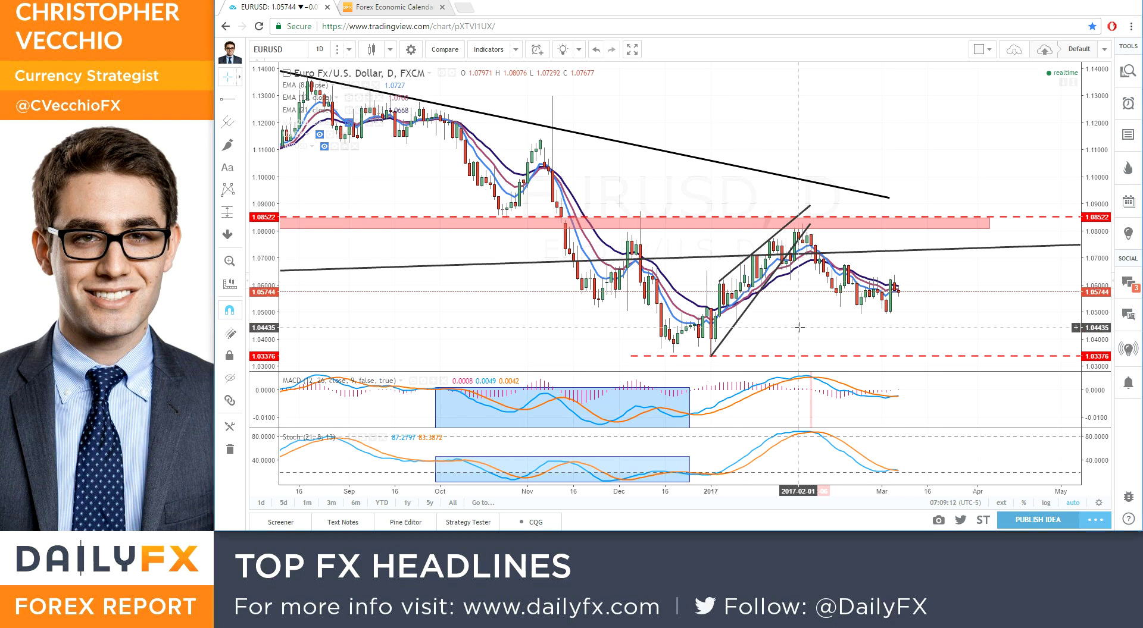
# Load the DXY daily chart and zoom to show price near 101.76 above its trendline.
pyautogui.write('dxy')
pyautogui.press('Return')
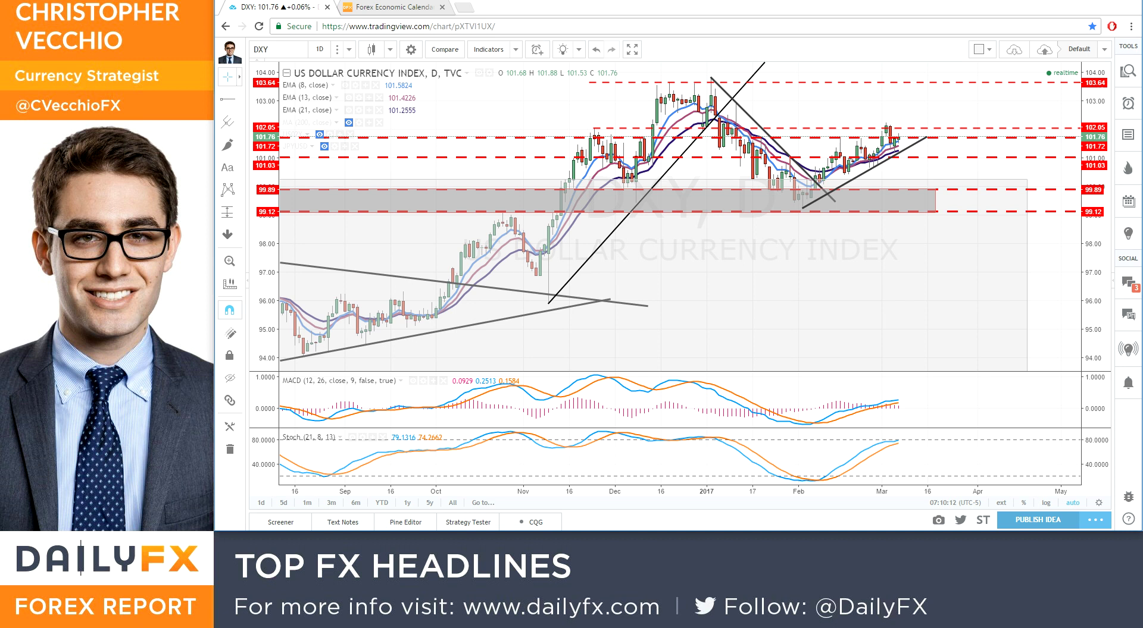
pyautogui.scroll(4, 774, 191)
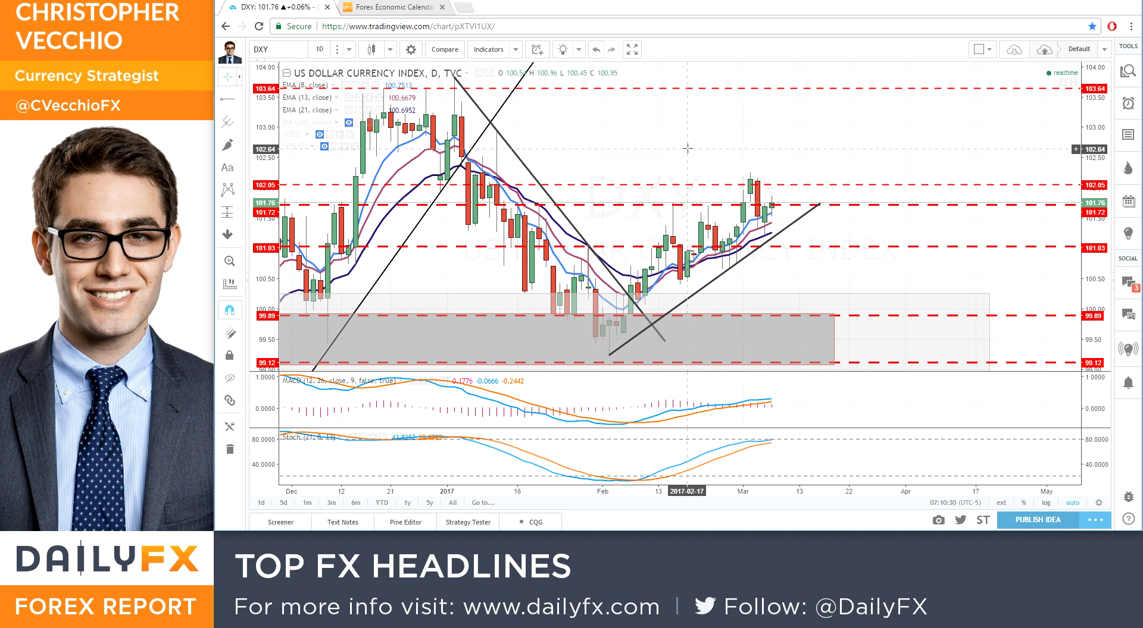
pyautogui.scroll(-1, 689, 150)
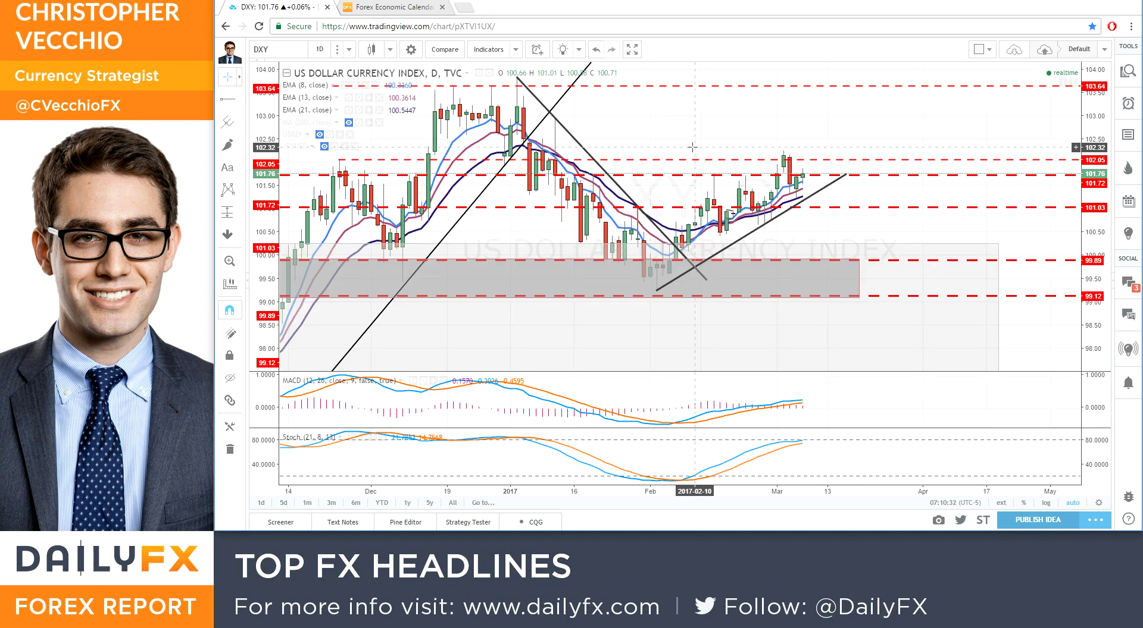
# Load the USDJPY daily chart and zoom to show price near 113.89 under 114.950.
pyautogui.write('usdjpy')
pyautogui.press('Return')
pyautogui.scroll(2, 742, 73)
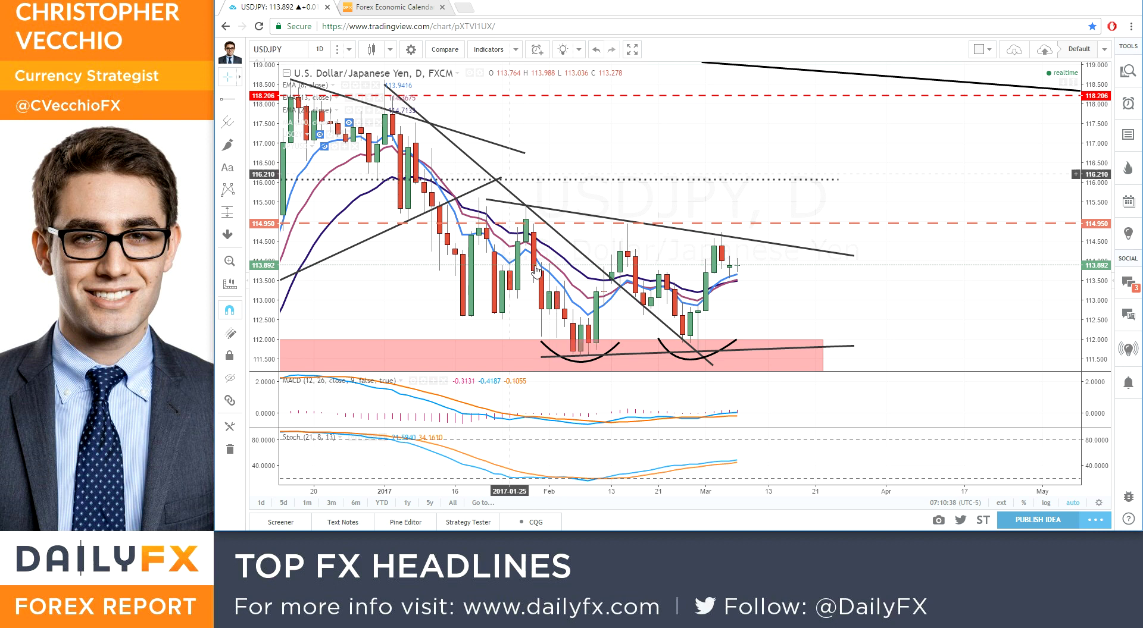
pyautogui.scroll(-2, 580, 357)
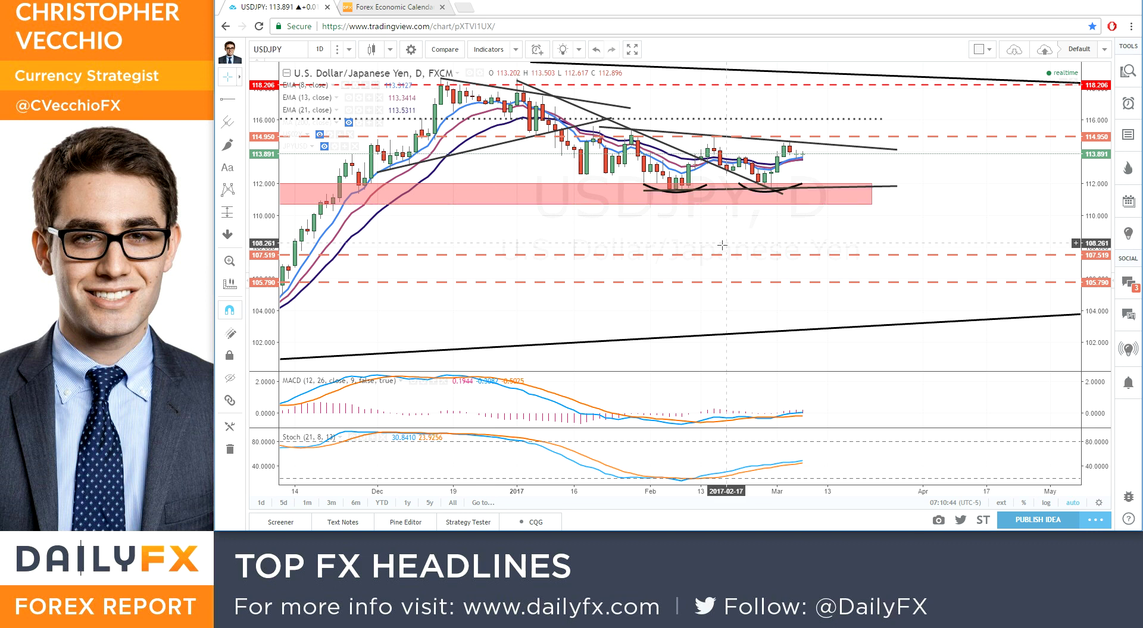
pyautogui.scroll(2, 732, 265)
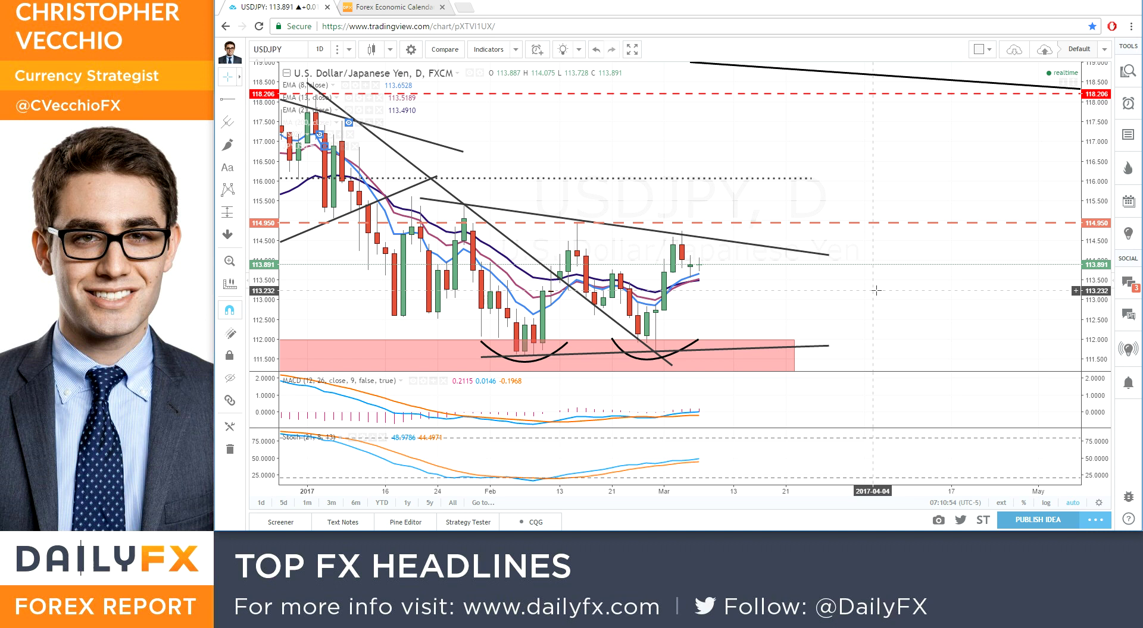
# Load the JPN225 Nikkei daily chart, zoom out, and open the JPYUSD overlay's settings.
pyautogui.write('JPN225')
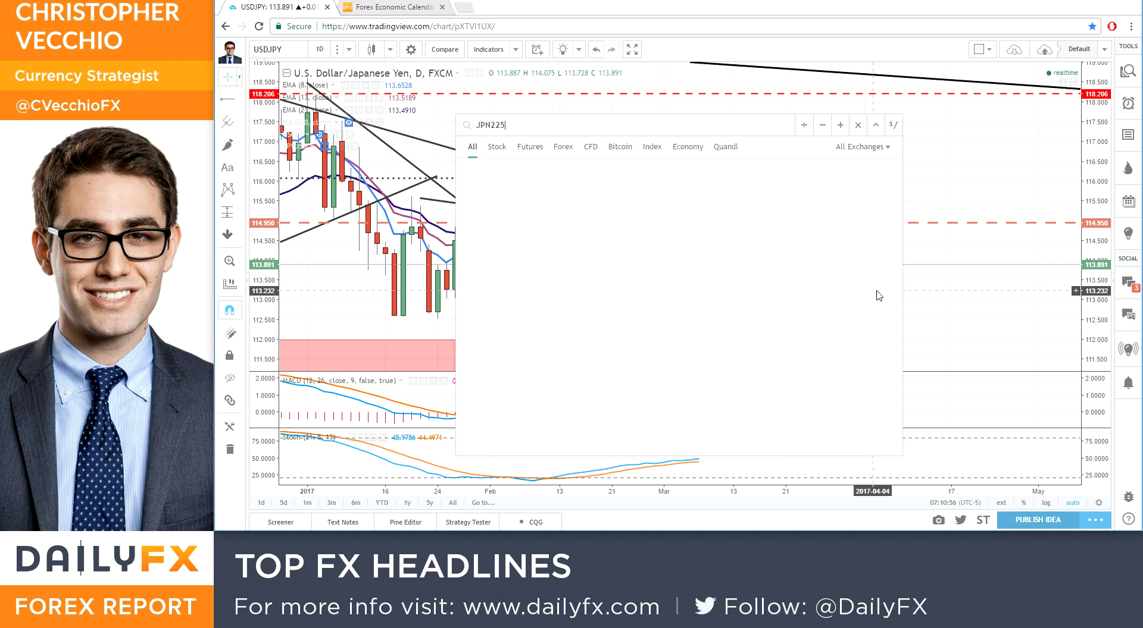
pyautogui.press('Return')
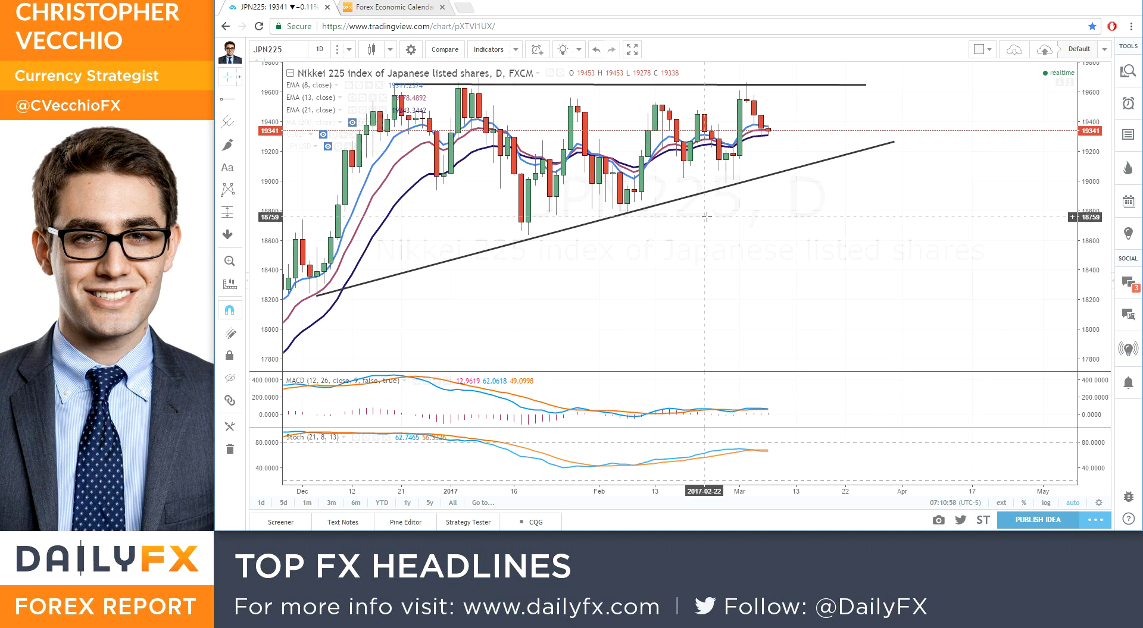
pyautogui.scroll(-5, 706, 217)
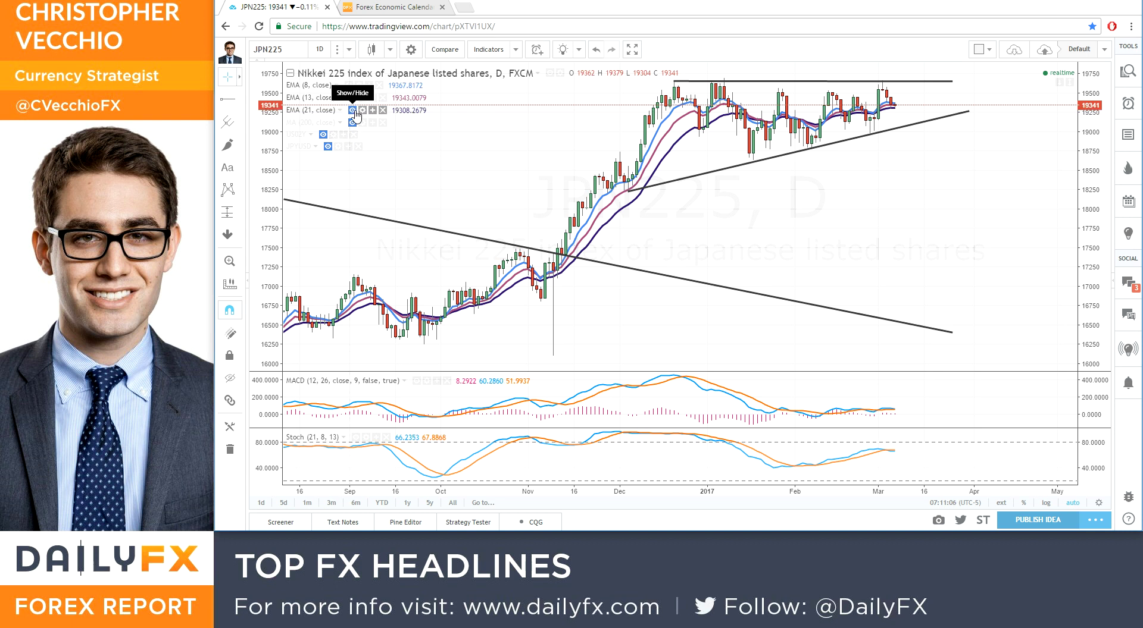
pyautogui.scroll(-3, 340, 107)
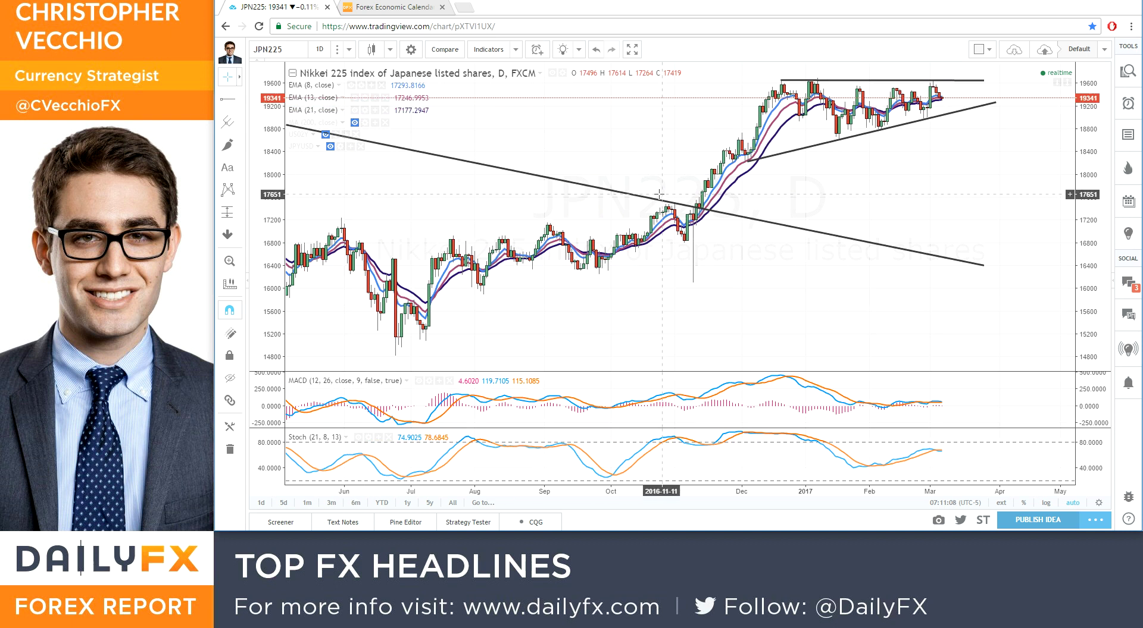
pyautogui.click(340, 146)
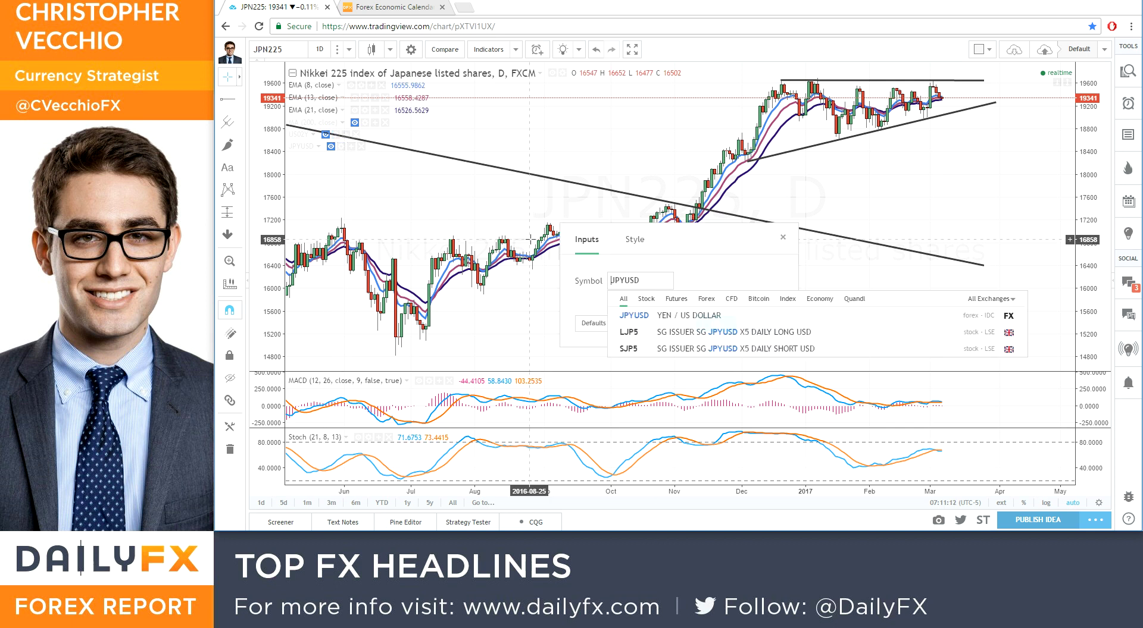
# Change the comparison overlay to USDJPY and hide the EMA 8, 13 and 21 lines.
pyautogui.write('USDJPY')
pyautogui.press('Return')
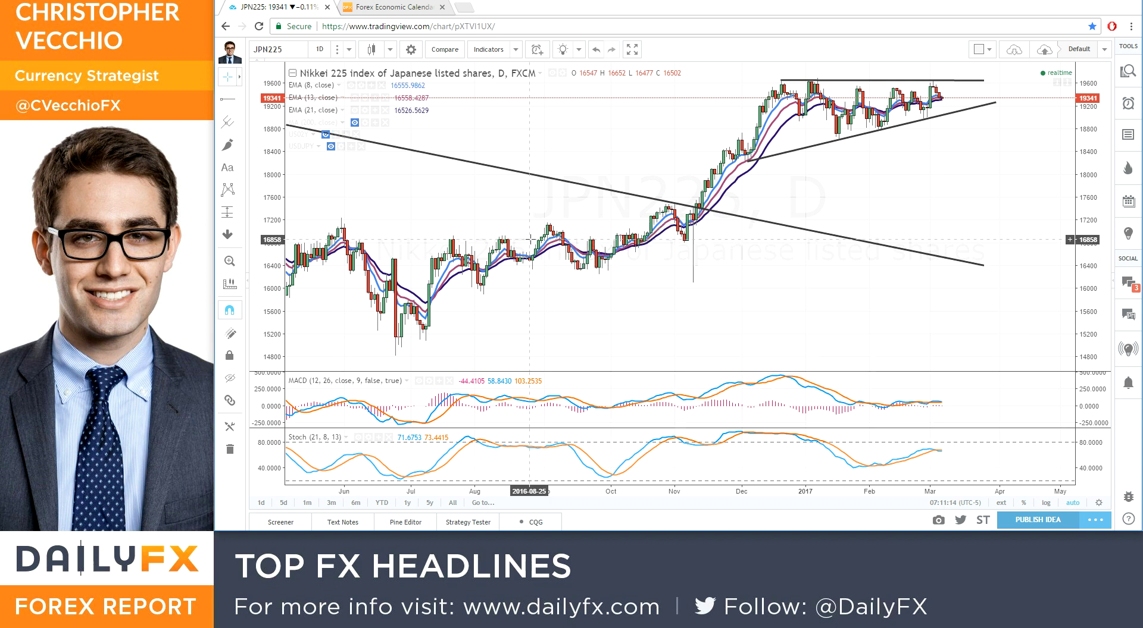
pyautogui.click(351, 86)
pyautogui.click(354, 97)
pyautogui.click(354, 109)
# Show the USDJPY and US02Y yield lines on the Nikkei 225 chart.
pyautogui.click(331, 144)
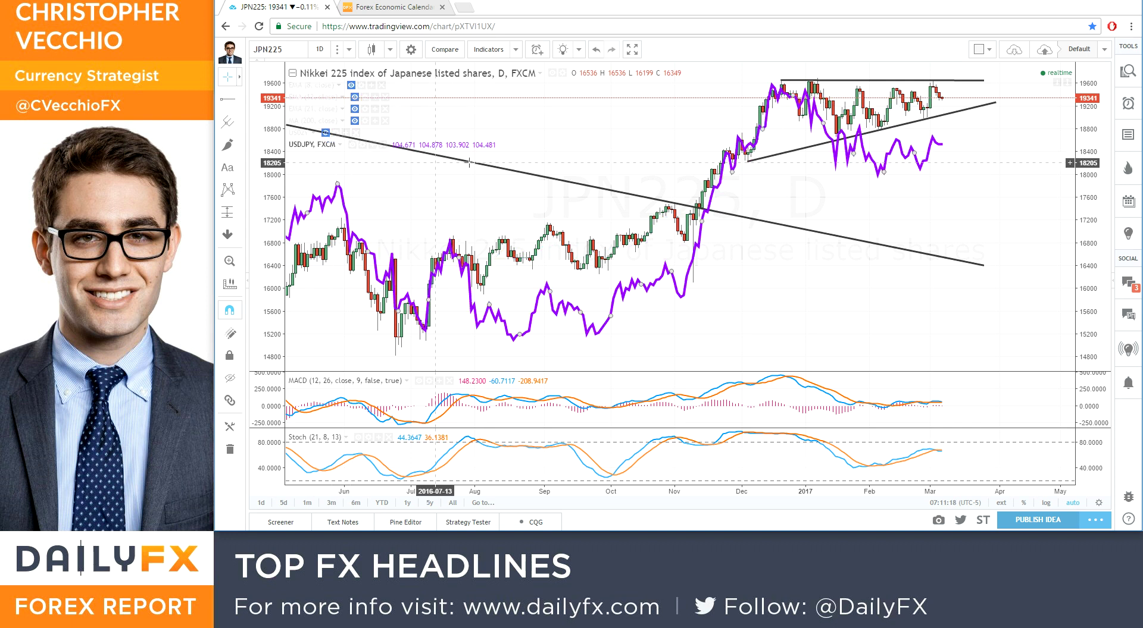
pyautogui.scroll(3, 513, 255)
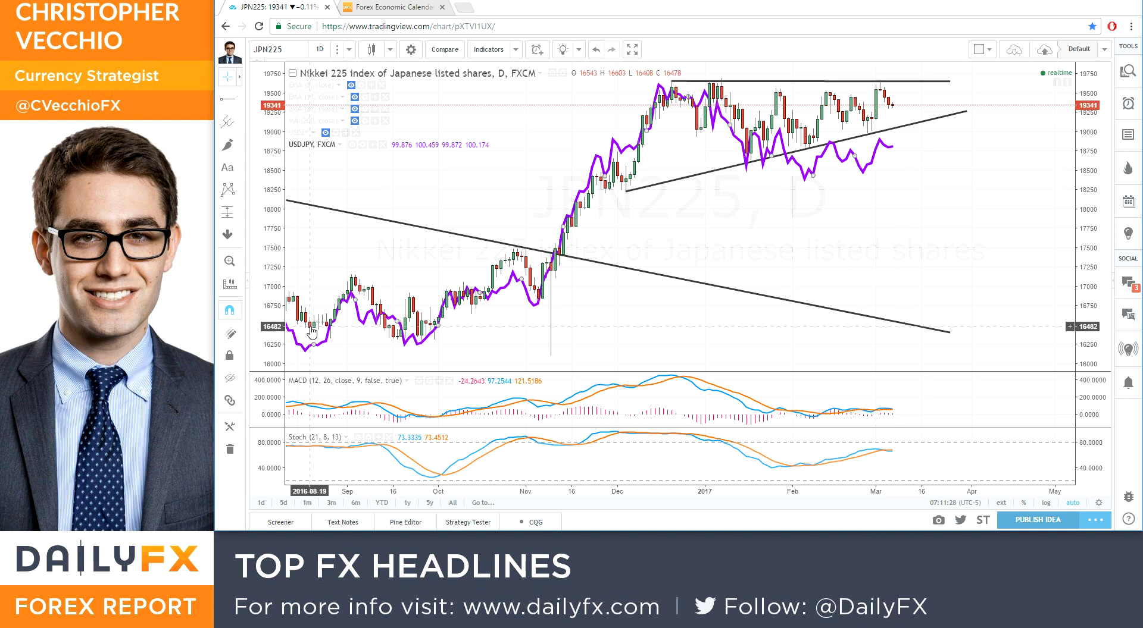
pyautogui.scroll(-2, 448, 280)
pyautogui.scroll(-4, 447, 279)
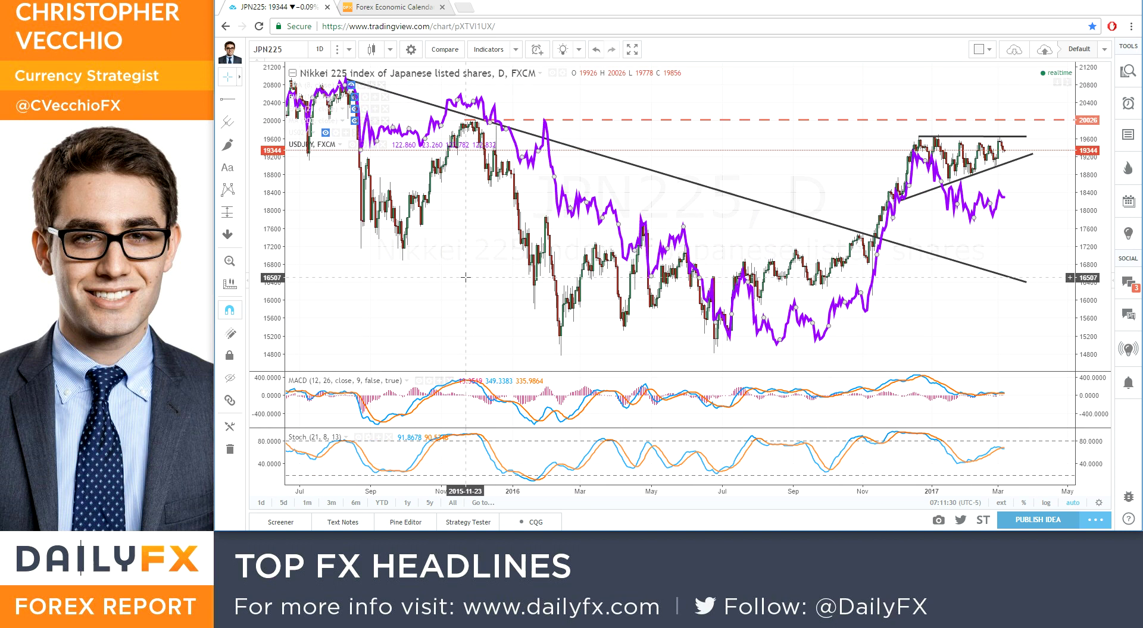
pyautogui.scroll(3, 874, 241)
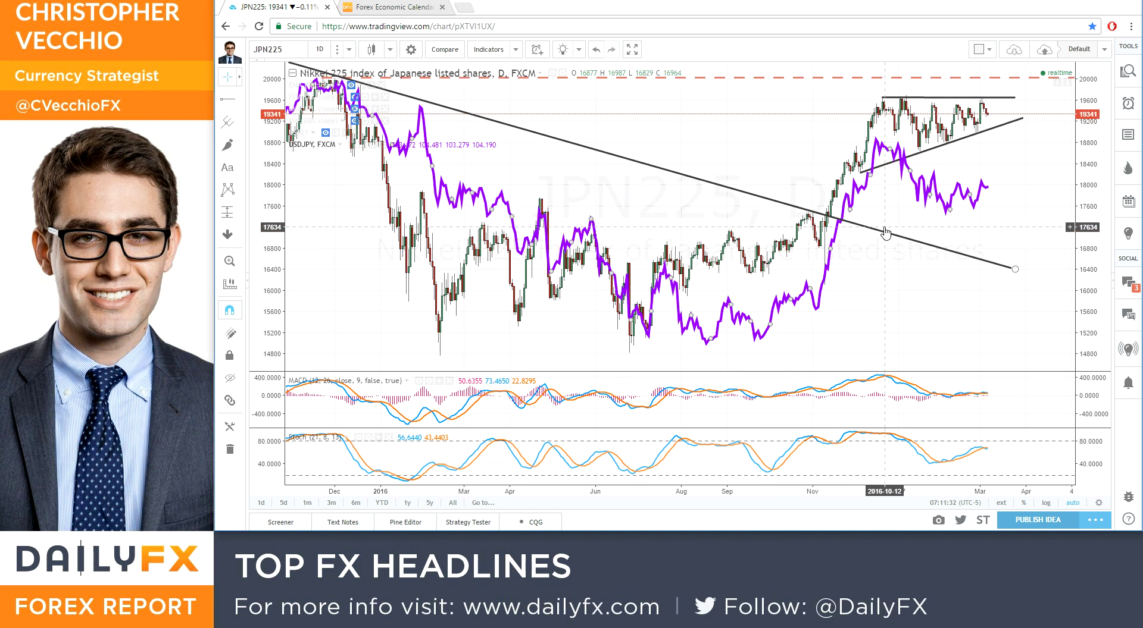
pyautogui.scroll(2, 954, 255)
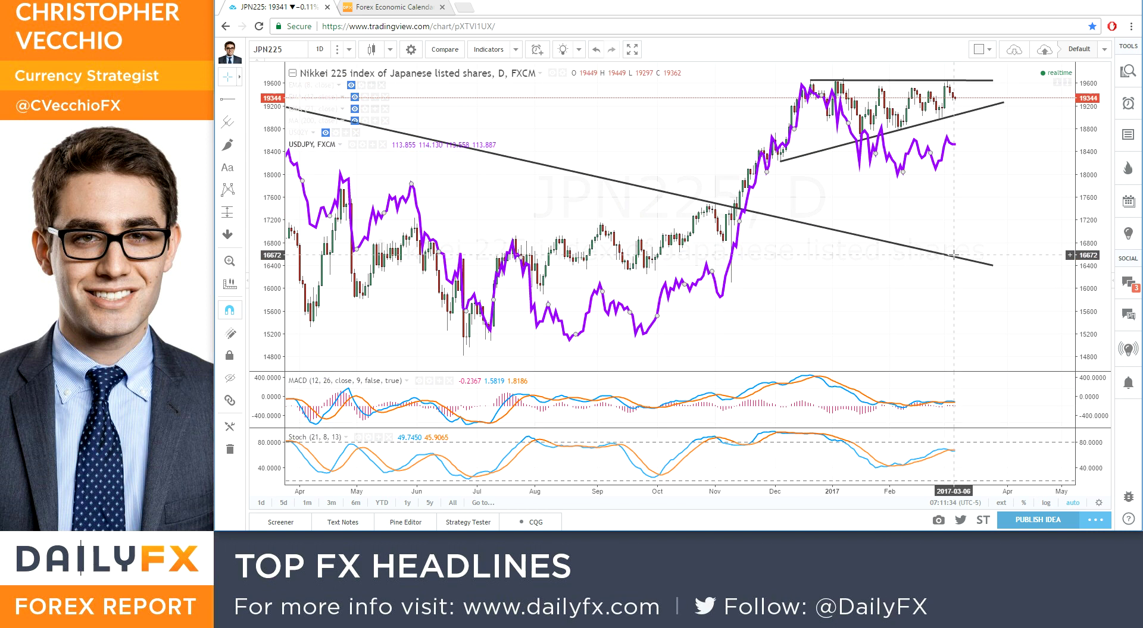
pyautogui.scroll(2, 952, 255)
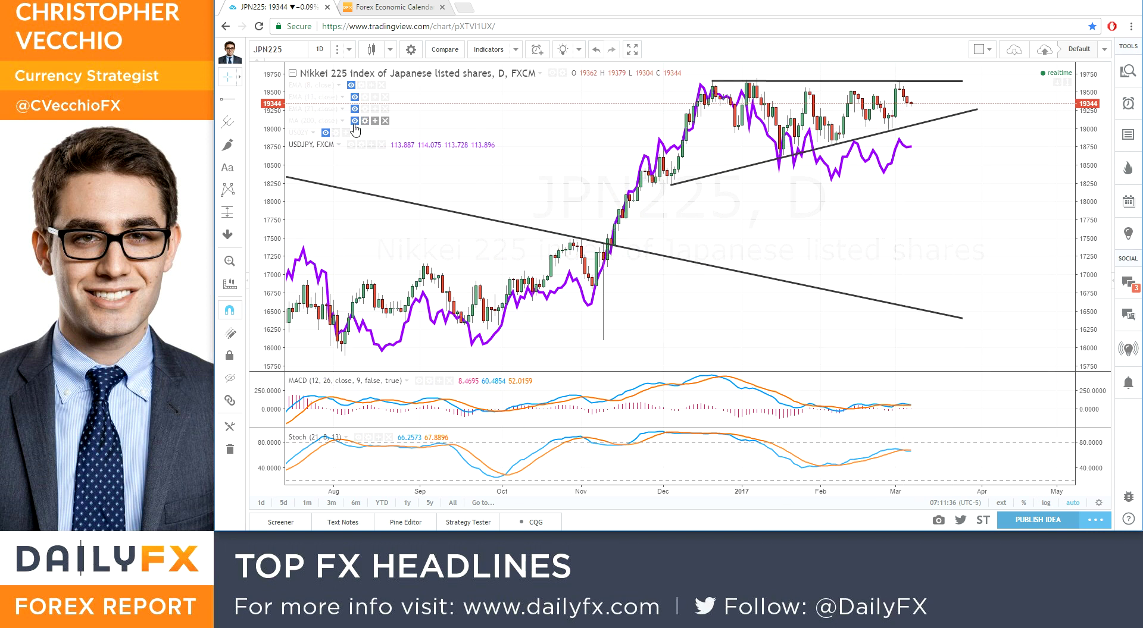
pyautogui.click(326, 132)
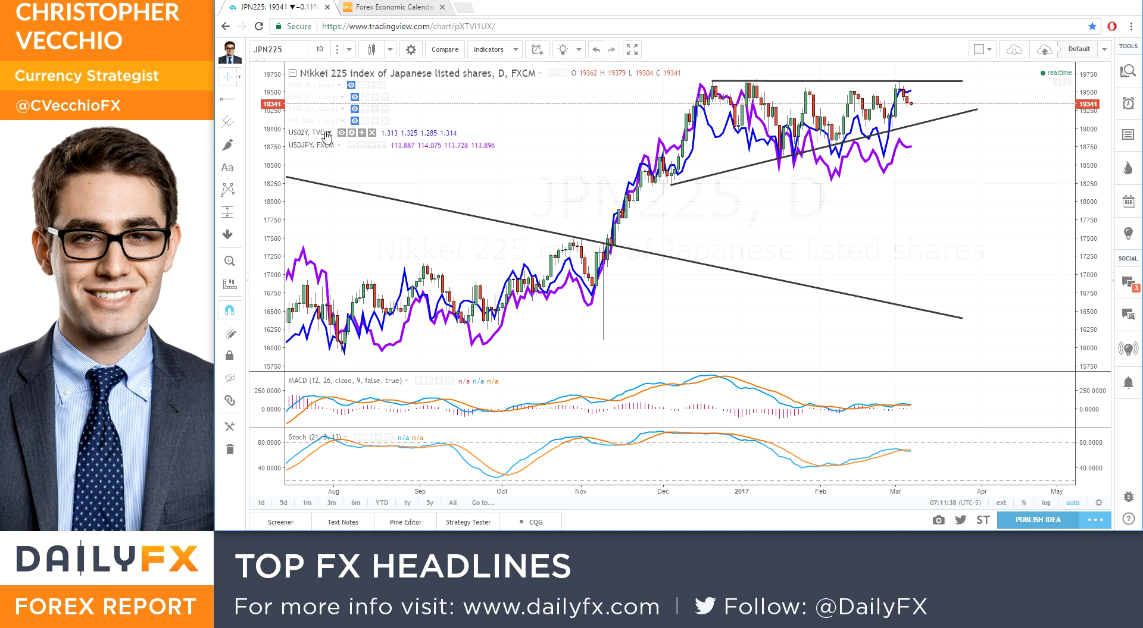
pyautogui.scroll(2, 522, 189)
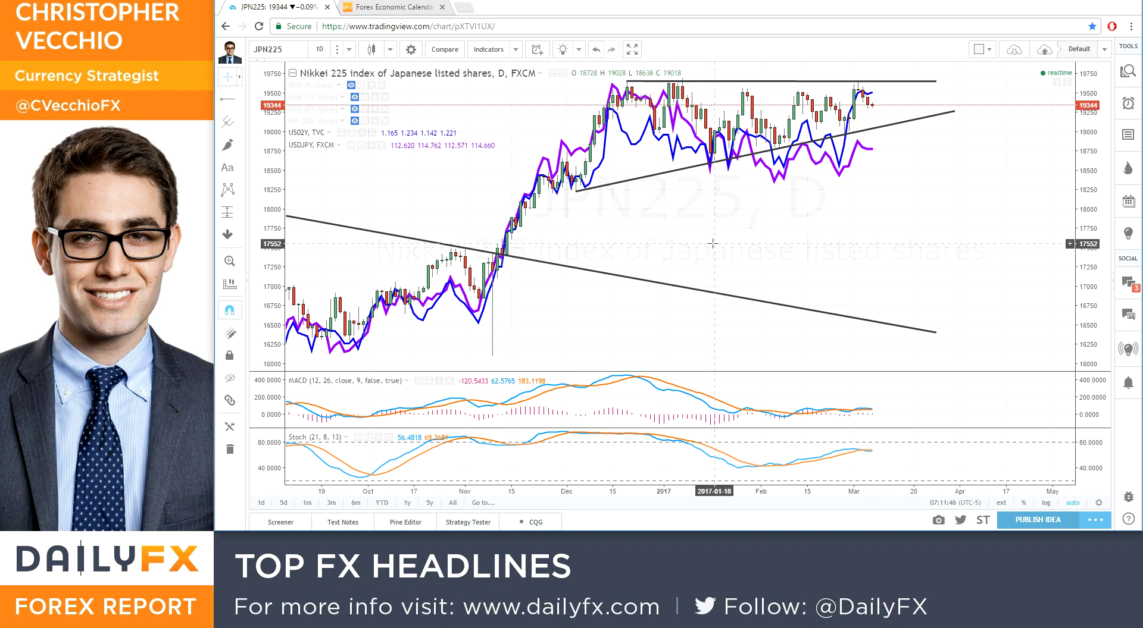
# Load the DXY daily chart and hide its USDJPY line so only US02Y remains overlaid.
pyautogui.write('DXY')
pyautogui.press('Return')
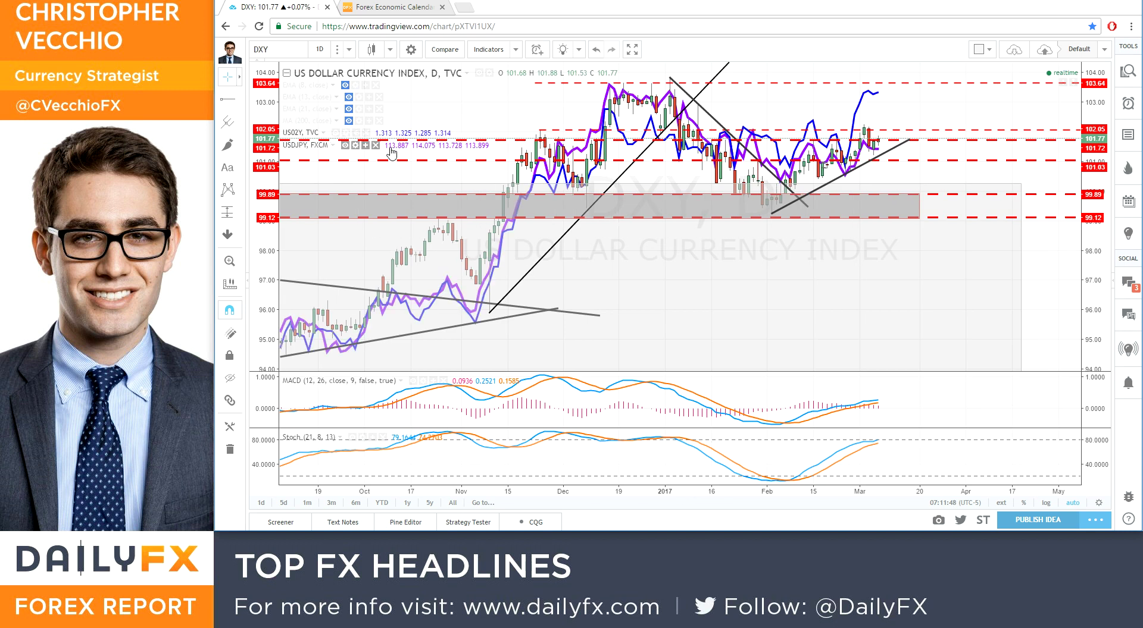
pyautogui.click(344, 147)
pyautogui.scroll(2, 744, 236)
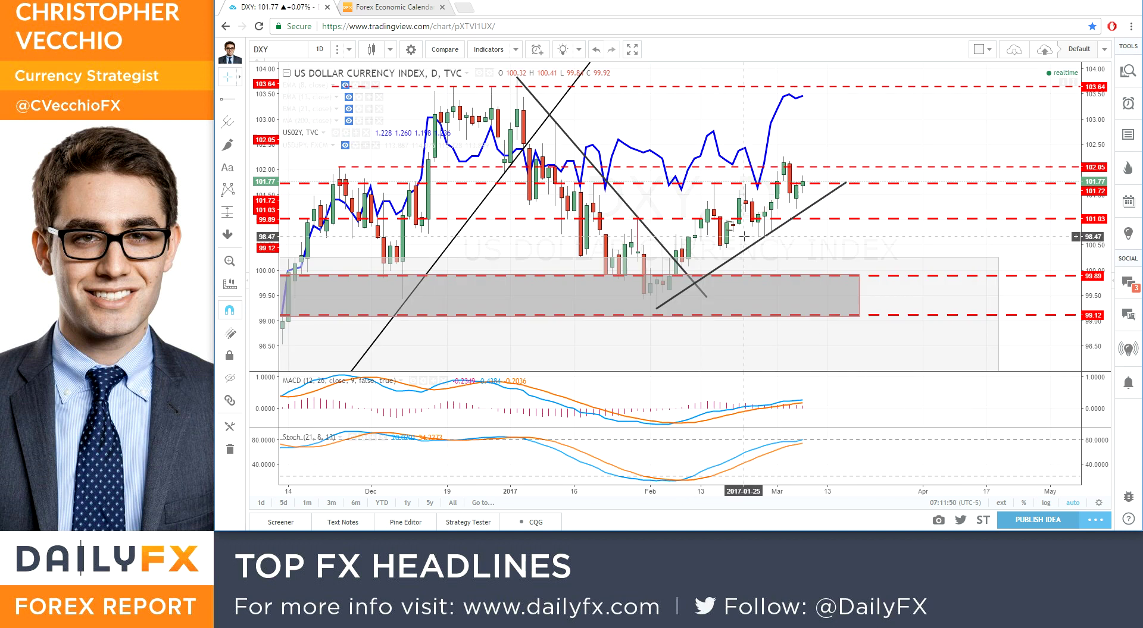
pyautogui.scroll(-5, 744, 236)
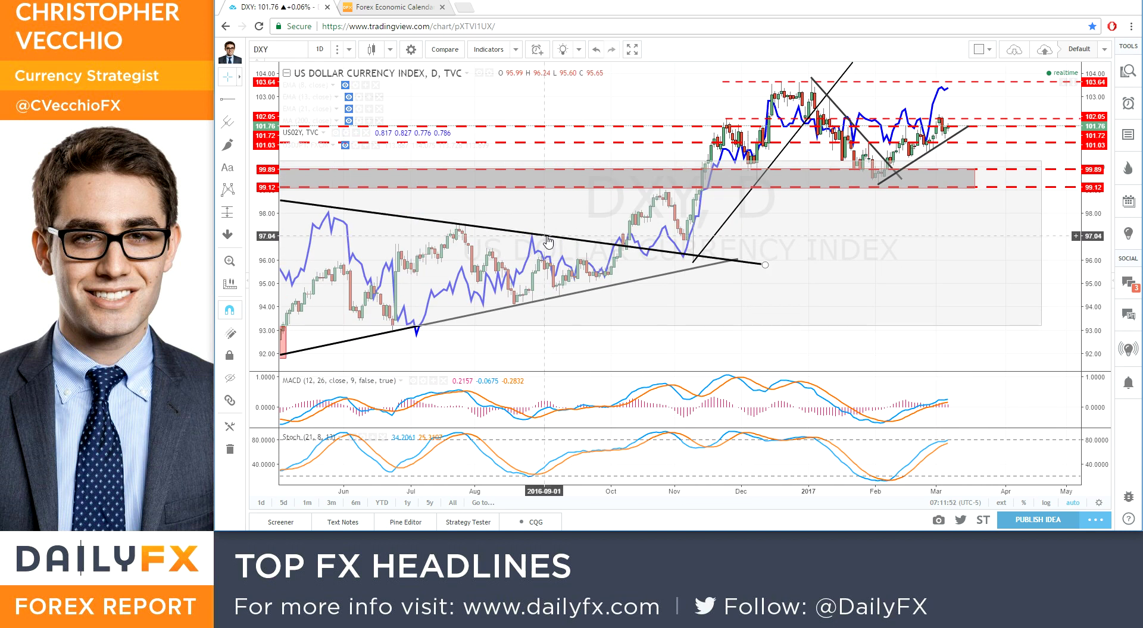
pyautogui.scroll(3, 892, 152)
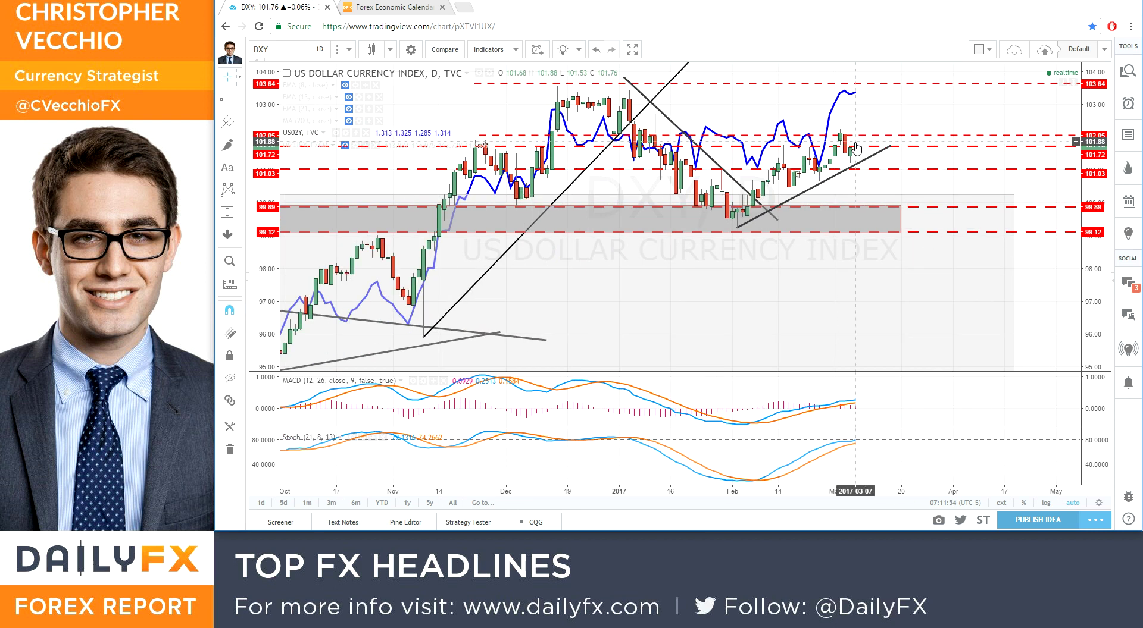
pyautogui.scroll(2, 856, 148)
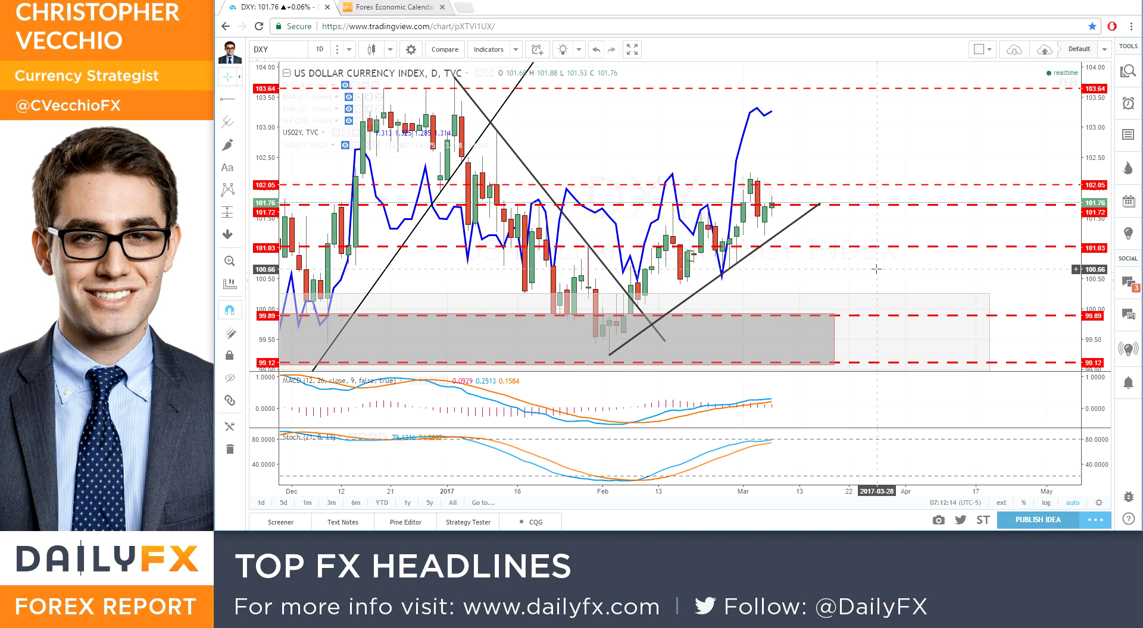
# On DailyFX, open the Webinars Calendar and the Wed Mar 8 Trading Q&A registration page.
pyautogui.click(349, 11)
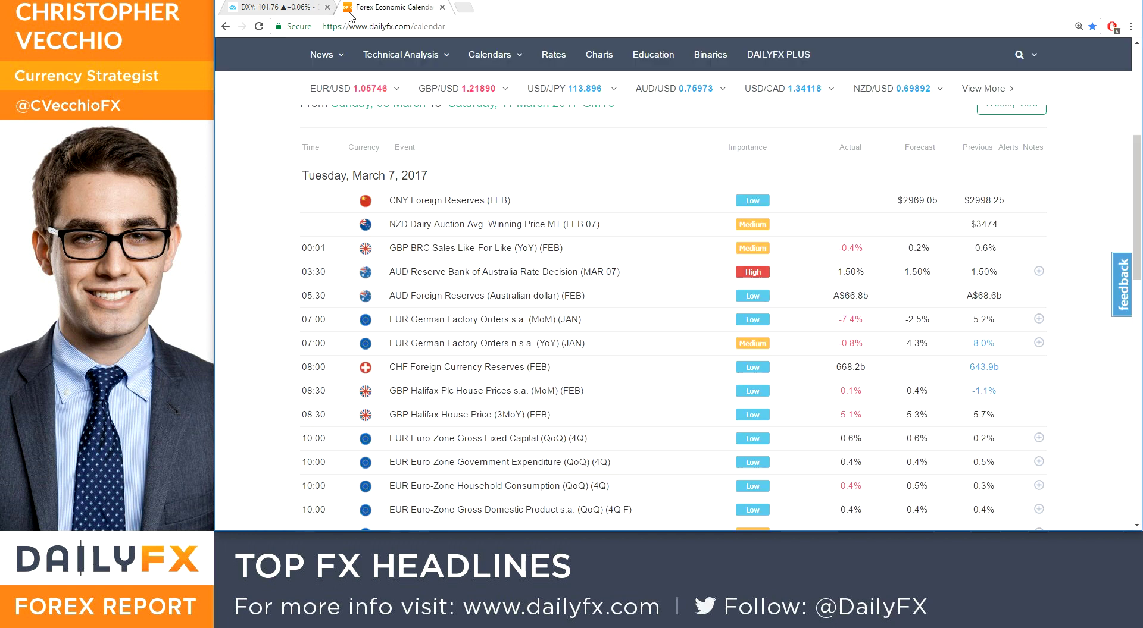
pyautogui.moveTo(502, 66)
pyautogui.click(504, 115)
pyautogui.scroll(-10, 476, 224)
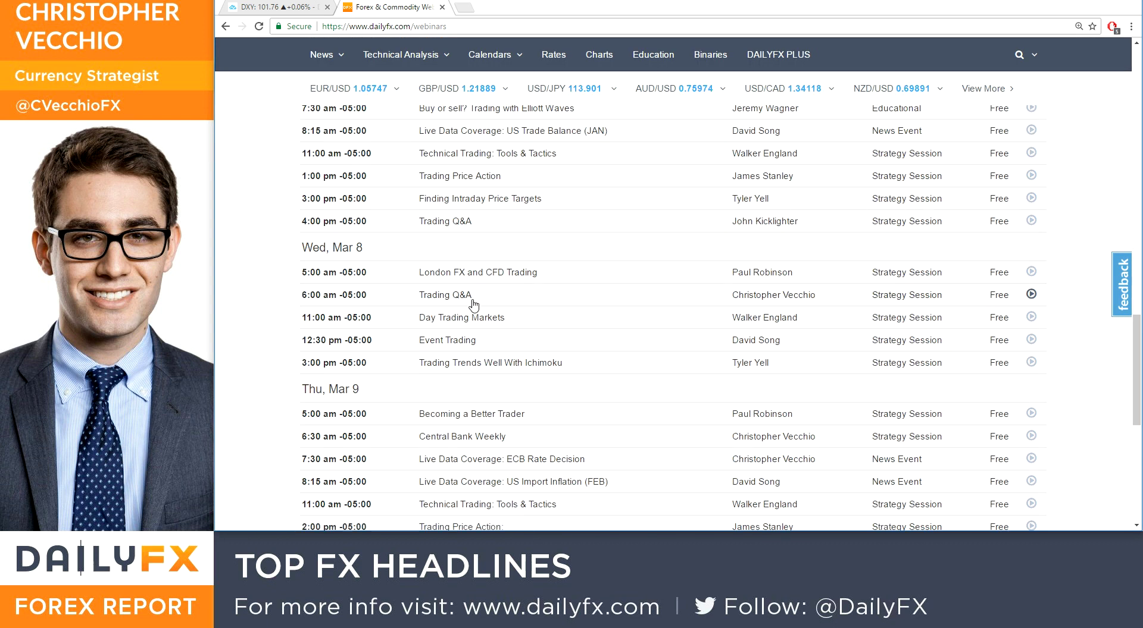
pyautogui.click(473, 303)
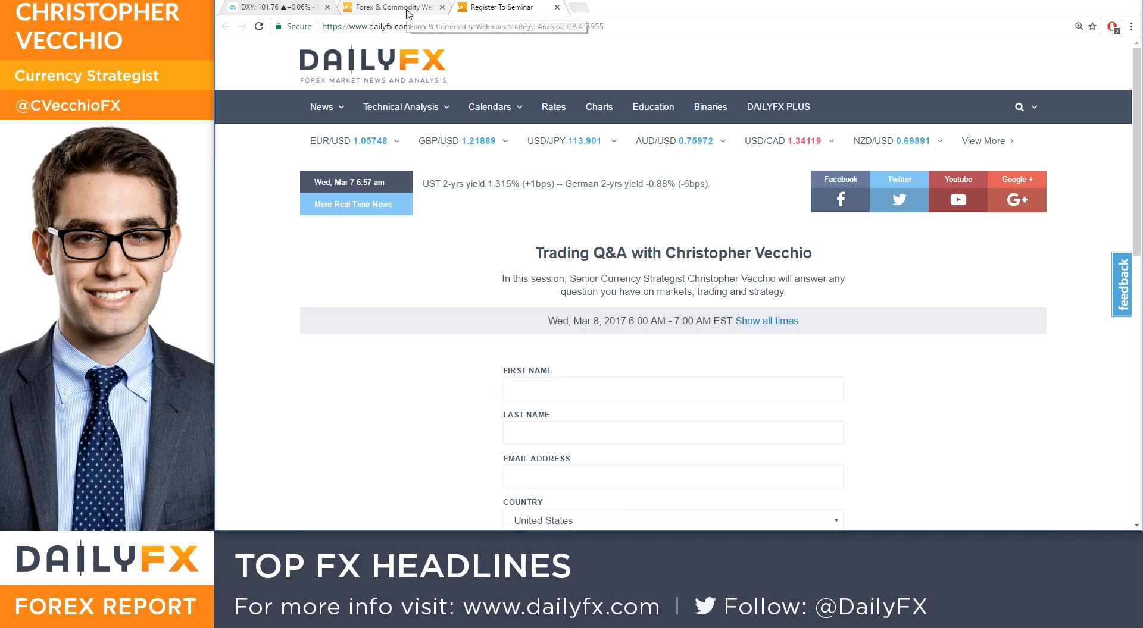
# Switch back to the TradingView DXY chart tab with the US02Y overlay.
pyautogui.click(260, 7)
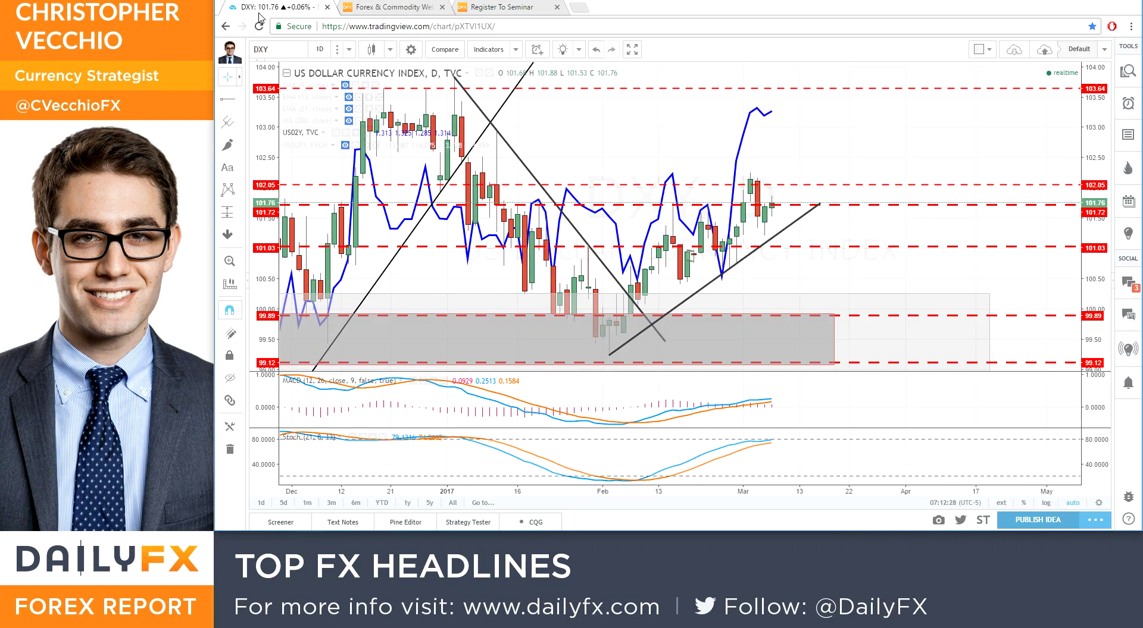